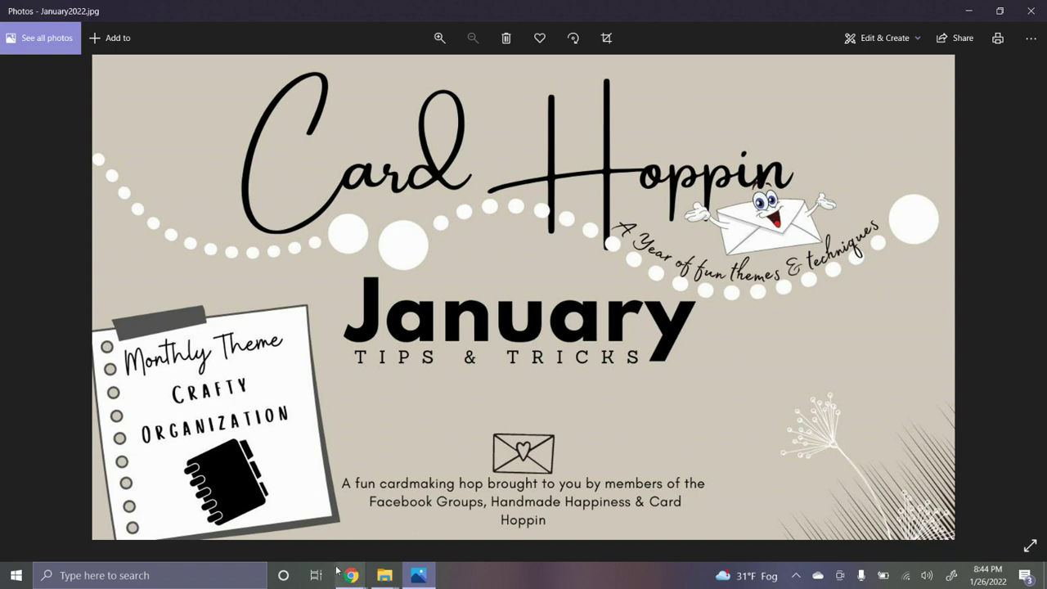
# - Switch to Airtable in Chrome and open the Card Inventory base
pyautogui.moveTo(350, 575)
pyautogui.click(276, 511)
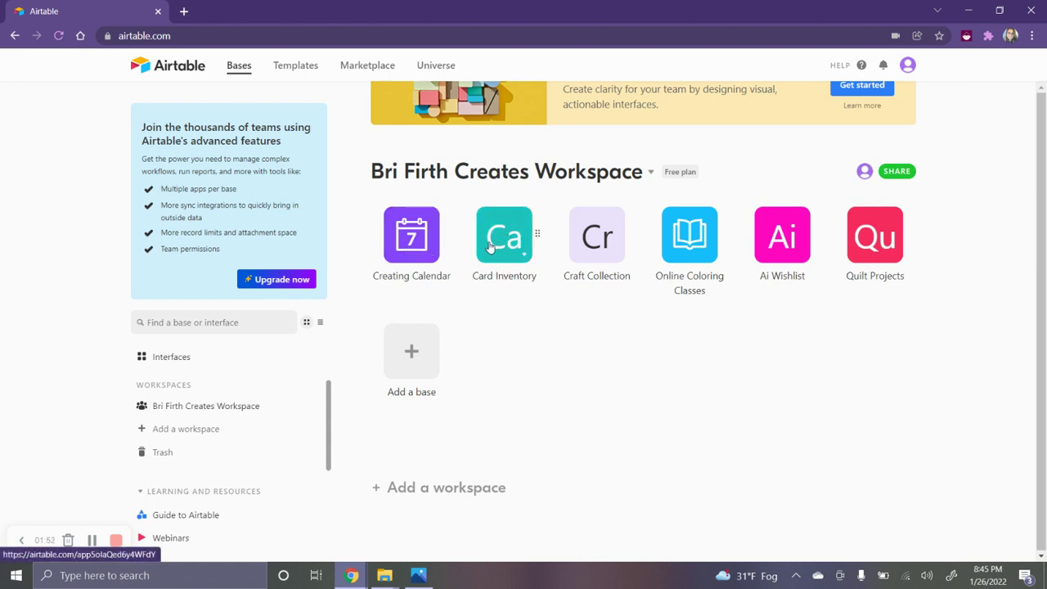
pyautogui.click(503, 235)
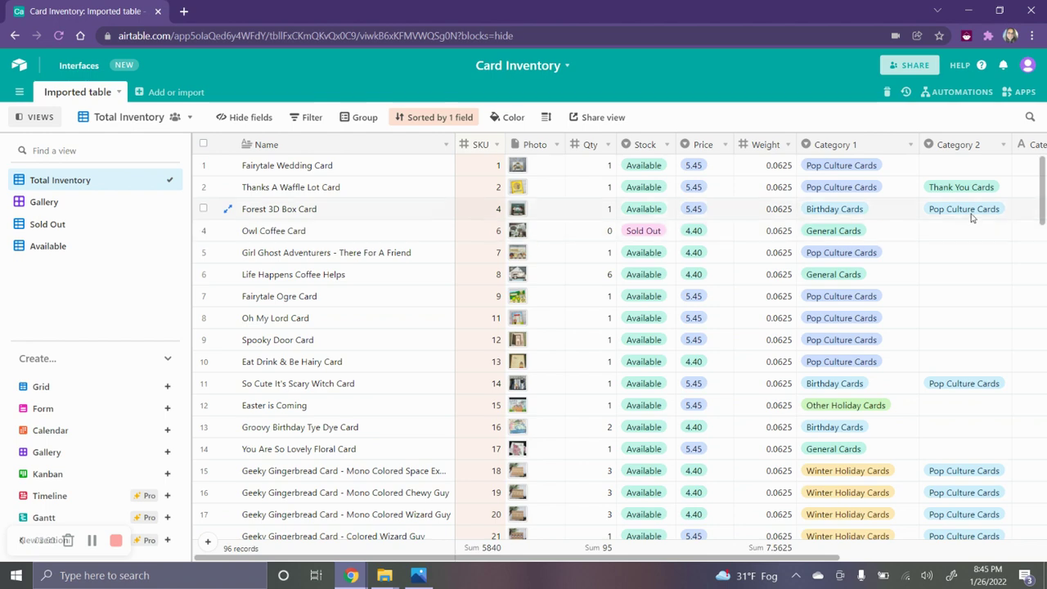
pyautogui.moveTo(1040, 187); pyautogui.dragTo(1045, 121)
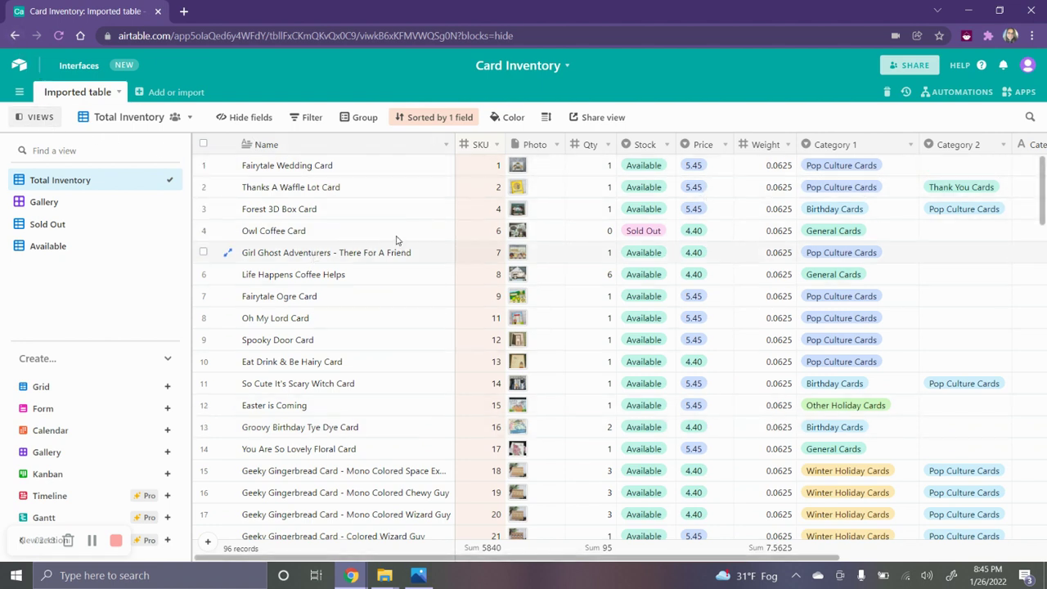
# - Look through the card photos in the Card Inventory's Gallery view and return to the workspace home page
pyautogui.click(84, 204)
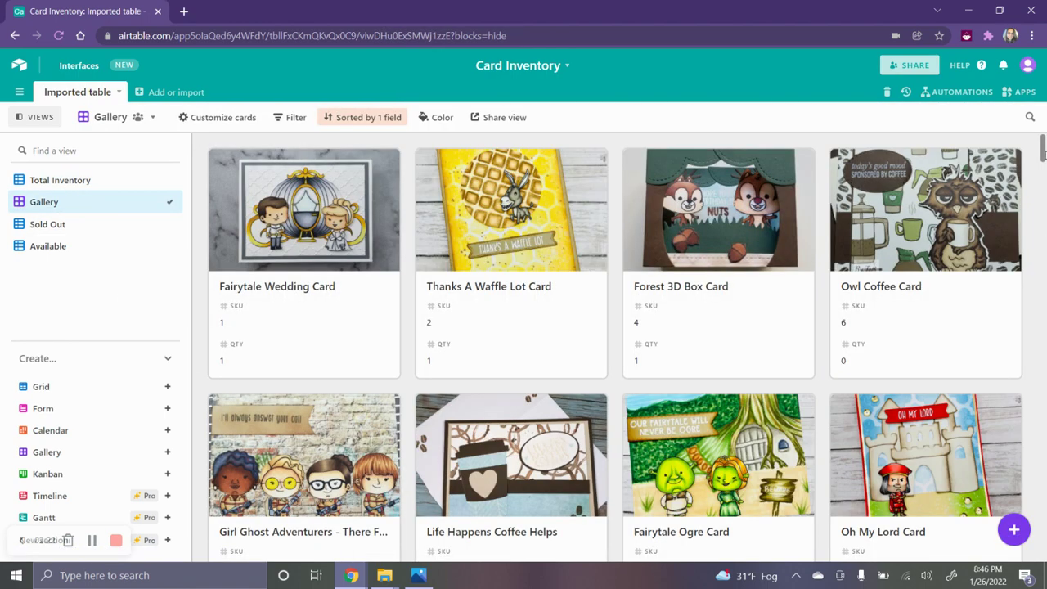
pyautogui.scroll(-10, 1045, 233)
pyautogui.scroll(-15, 1044, 221)
pyautogui.scroll(12, 1039, 172)
pyautogui.scroll(5, 1039, 172)
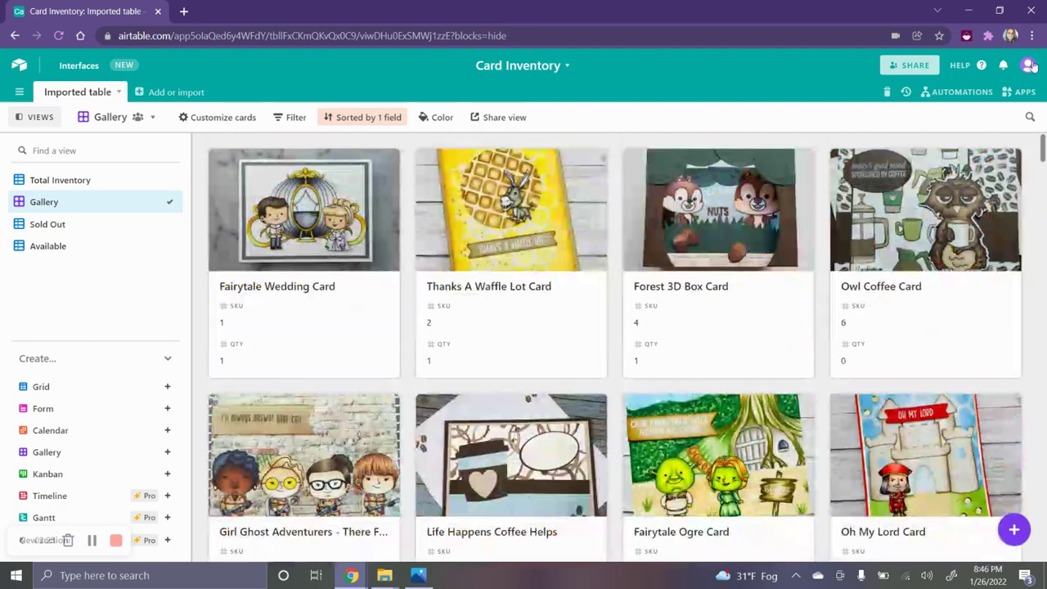
pyautogui.click(16, 35)
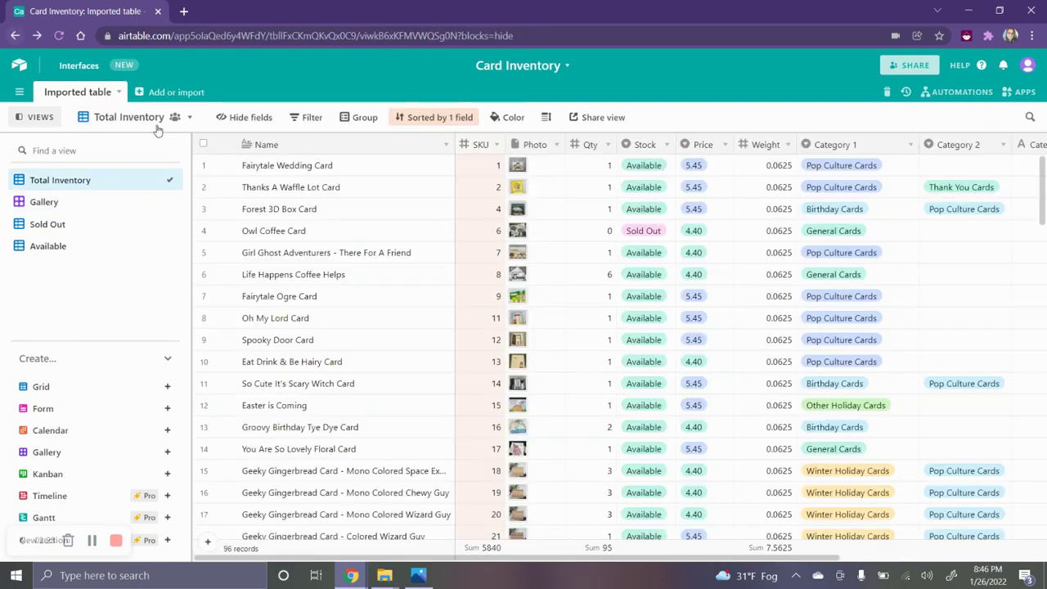
pyautogui.click(24, 66)
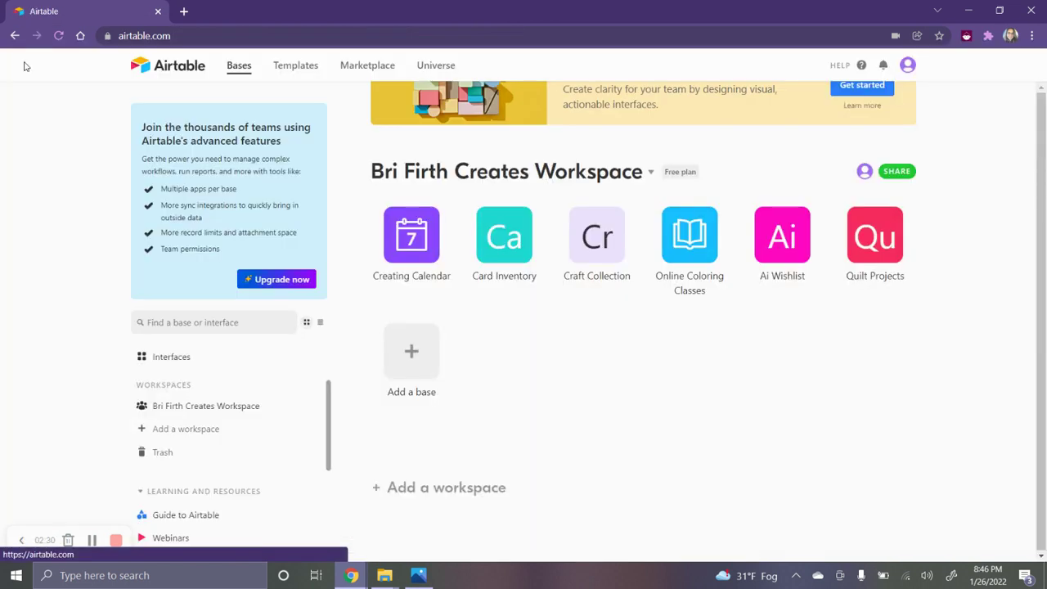
# - Look through the Stamps, Digi Stamps, Dies and Stencils tables of the Craft Collection base and return to the home page
pyautogui.click(586, 245)
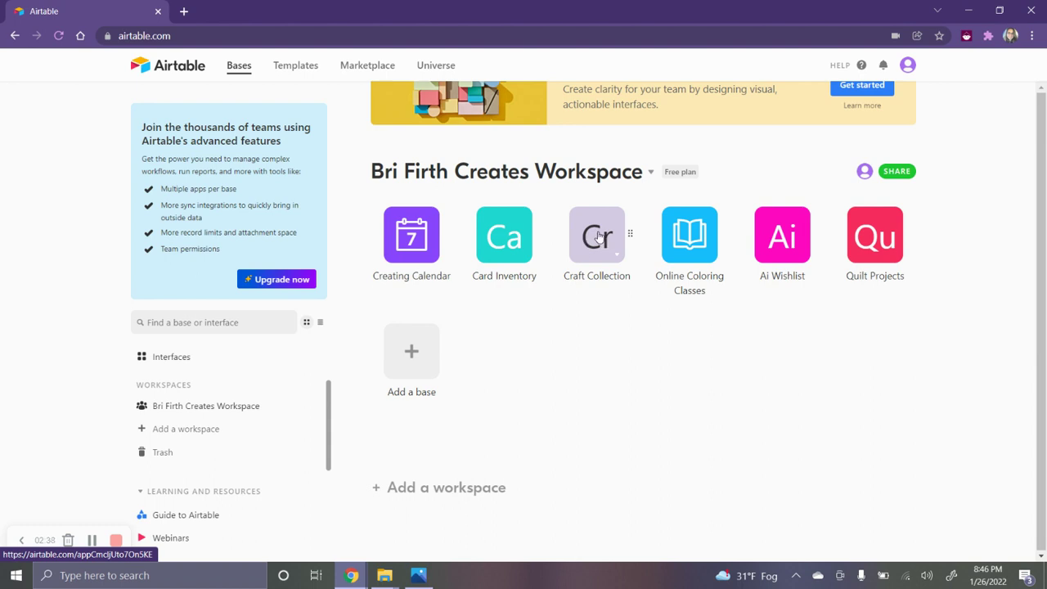
pyautogui.click(598, 235)
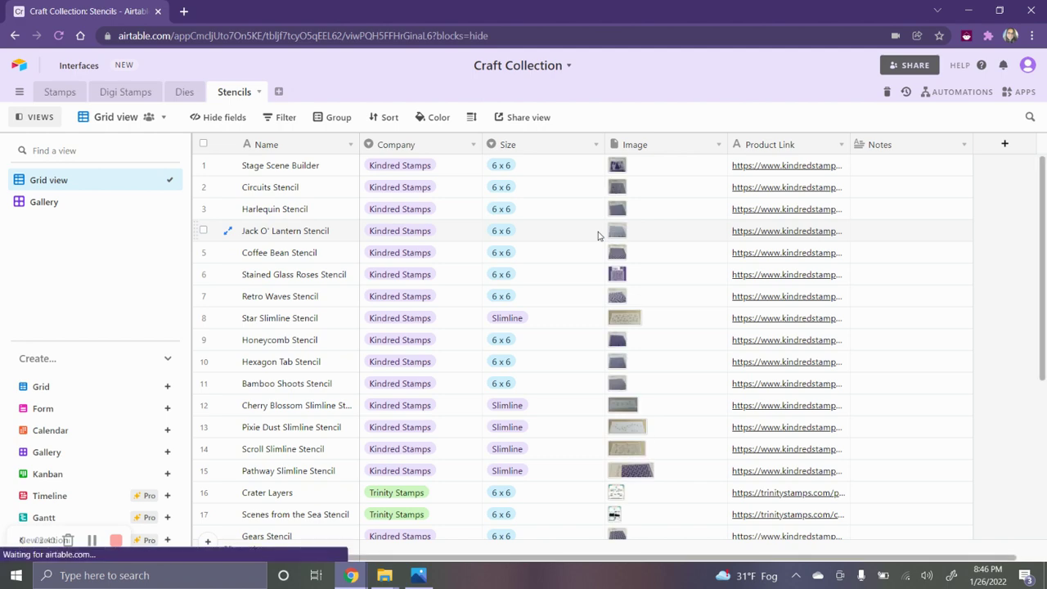
pyautogui.click(59, 91)
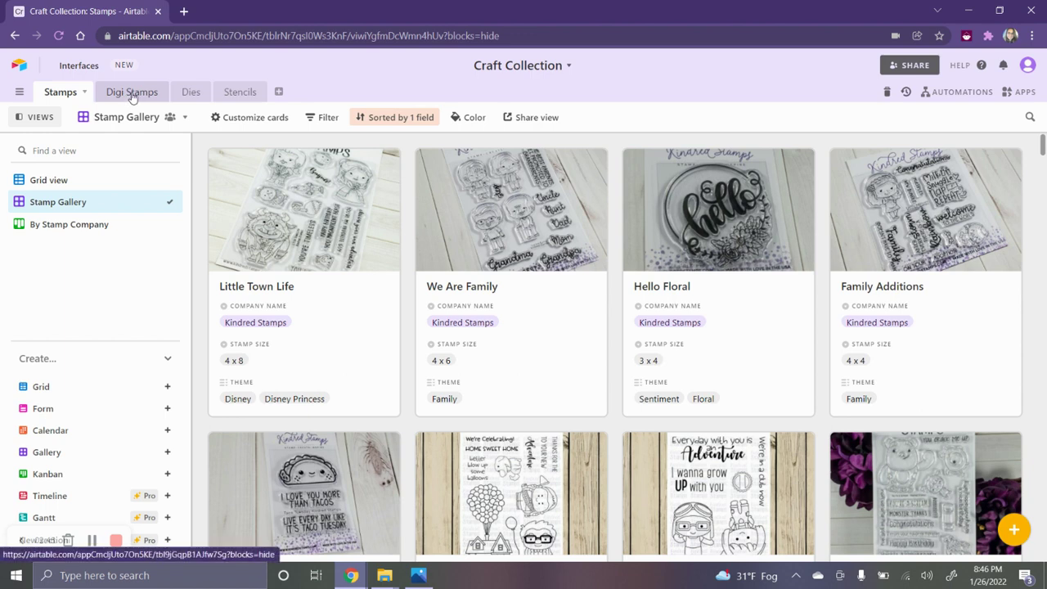
pyautogui.click(132, 93)
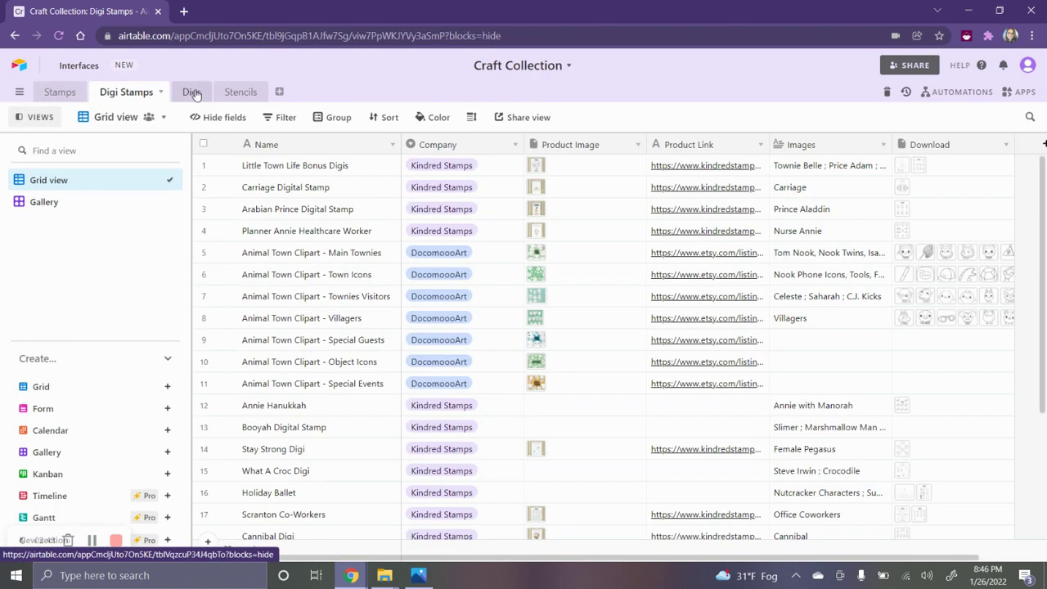
pyautogui.click(194, 95)
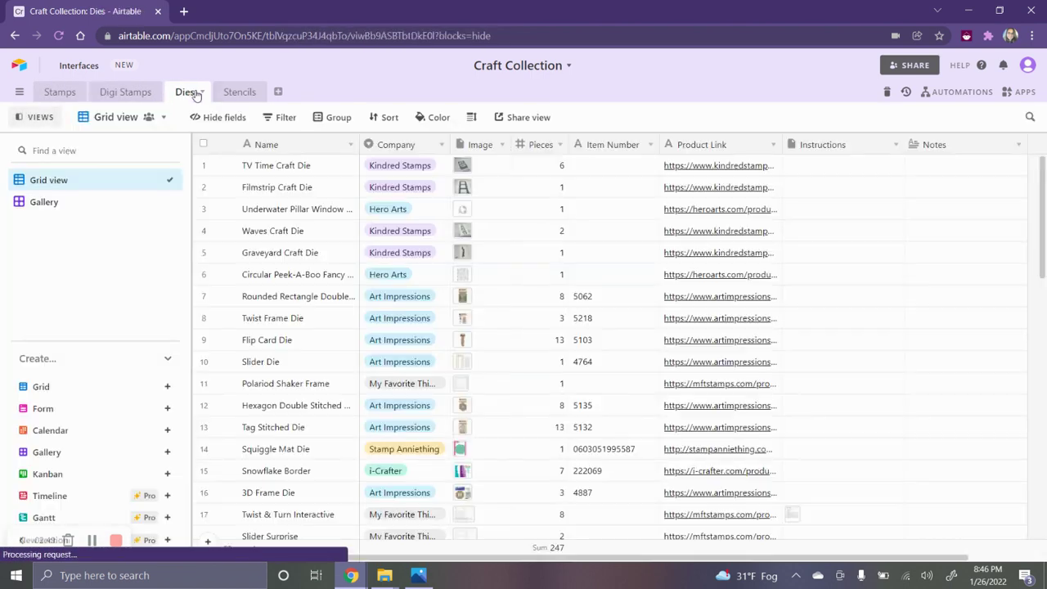
pyautogui.click(250, 94)
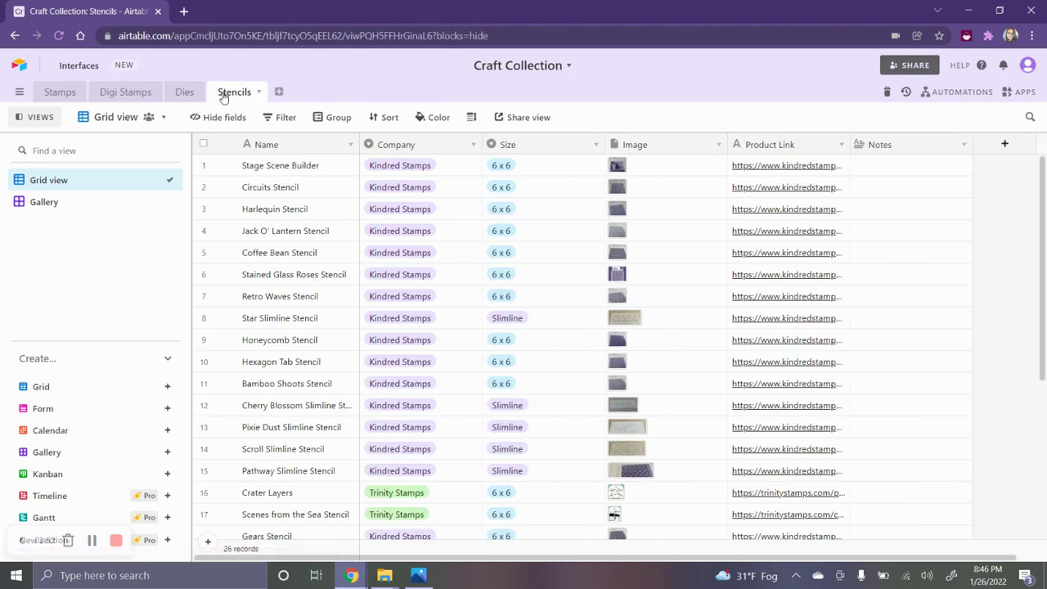
pyautogui.click(186, 95)
pyautogui.click(134, 94)
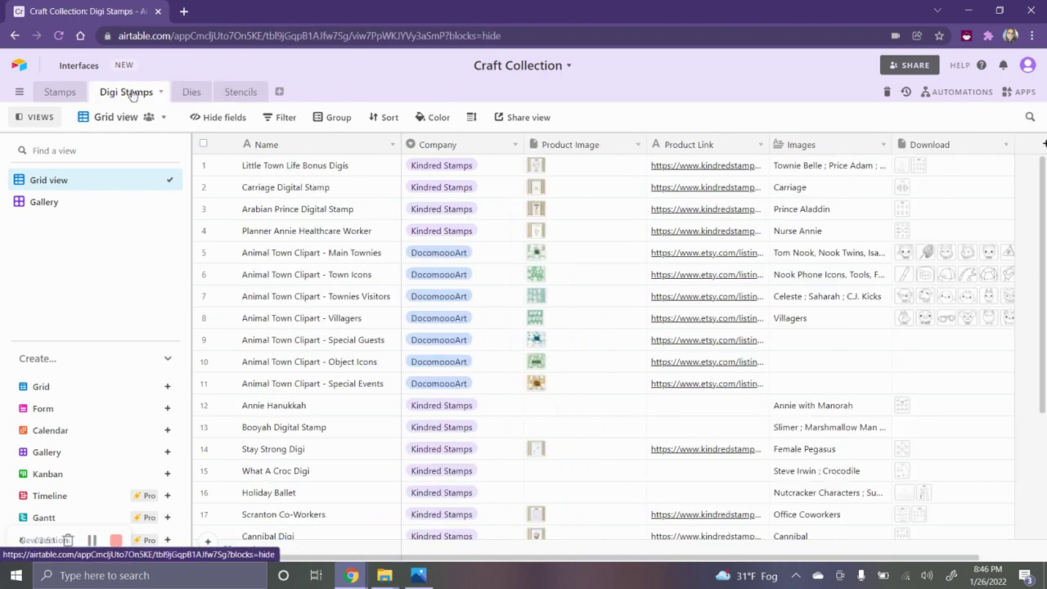
pyautogui.click(69, 94)
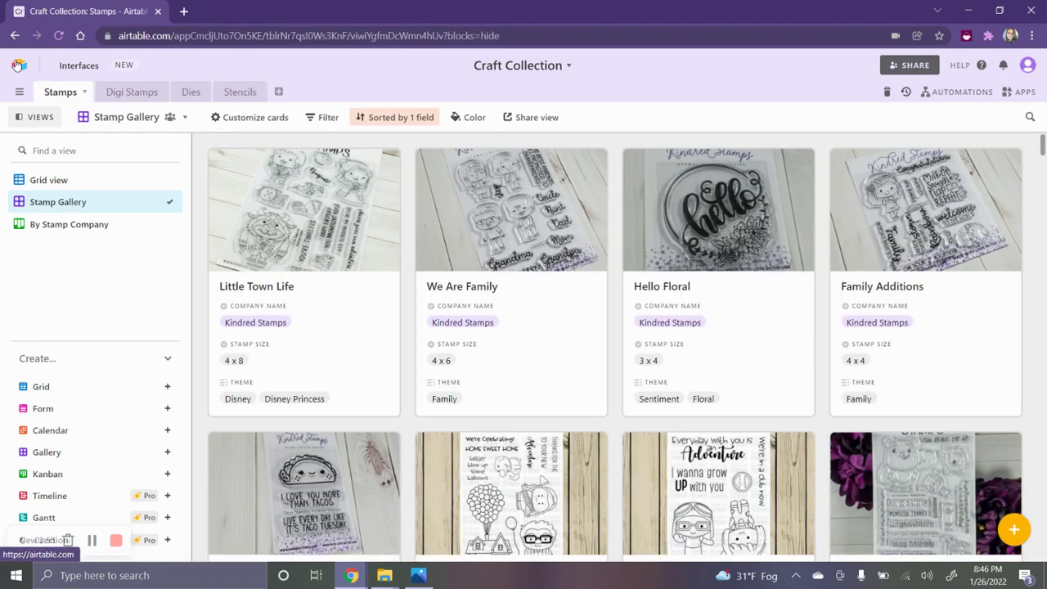
pyautogui.click(19, 65)
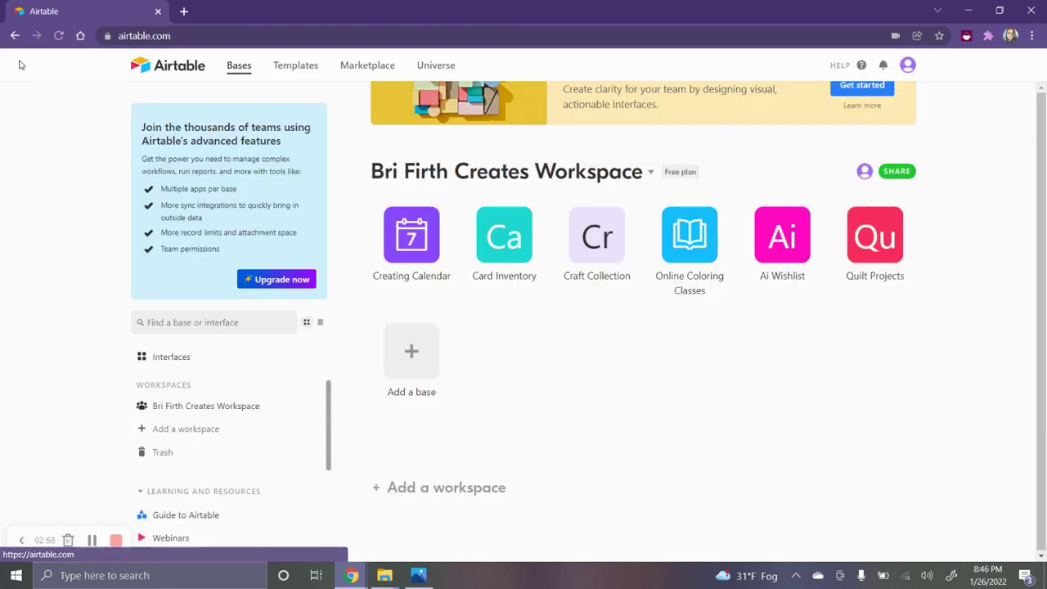
# - Inspect the Progress and Current Lesson fields of the July 2020 Class record in the Online Coloring Classes base, and return home
pyautogui.click(684, 237)
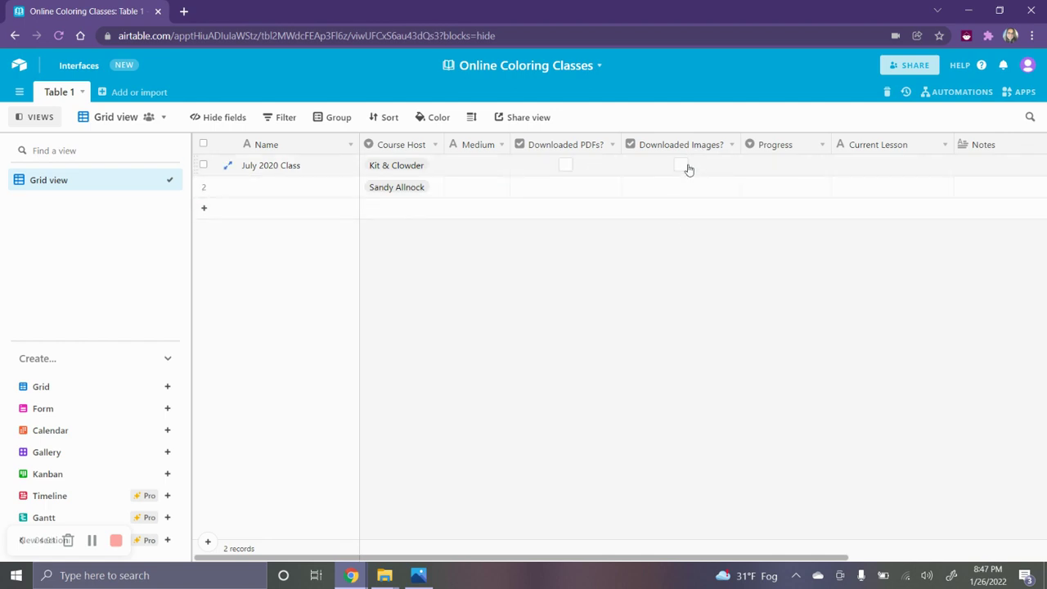
pyautogui.click(802, 168)
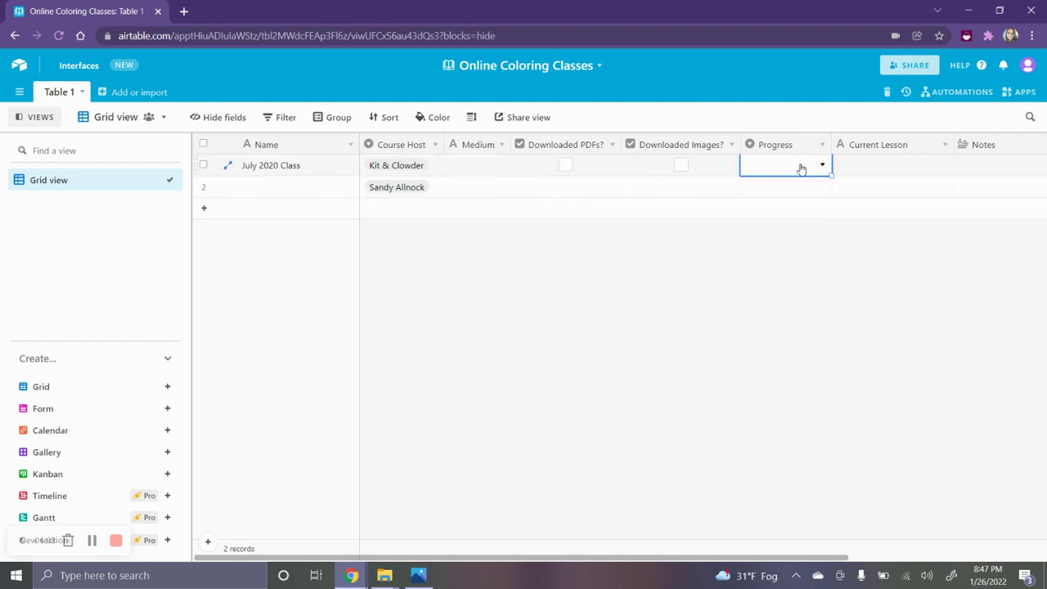
pyautogui.click(870, 169)
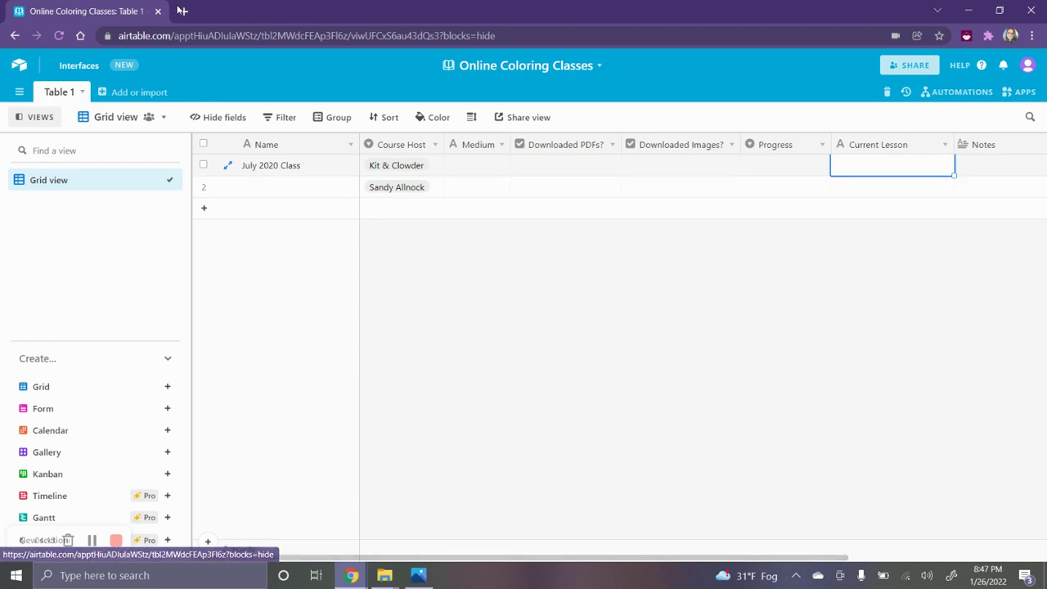
pyautogui.click(15, 36)
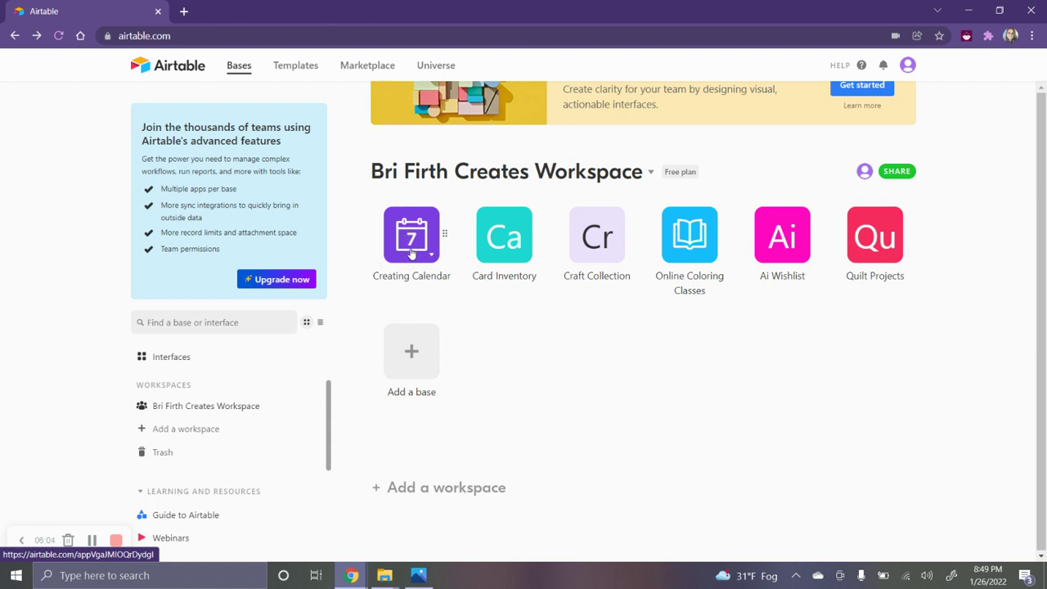
# - Open the Creating Calendar base and collapse the list of views beside the All Posts grid
pyautogui.click(412, 254)
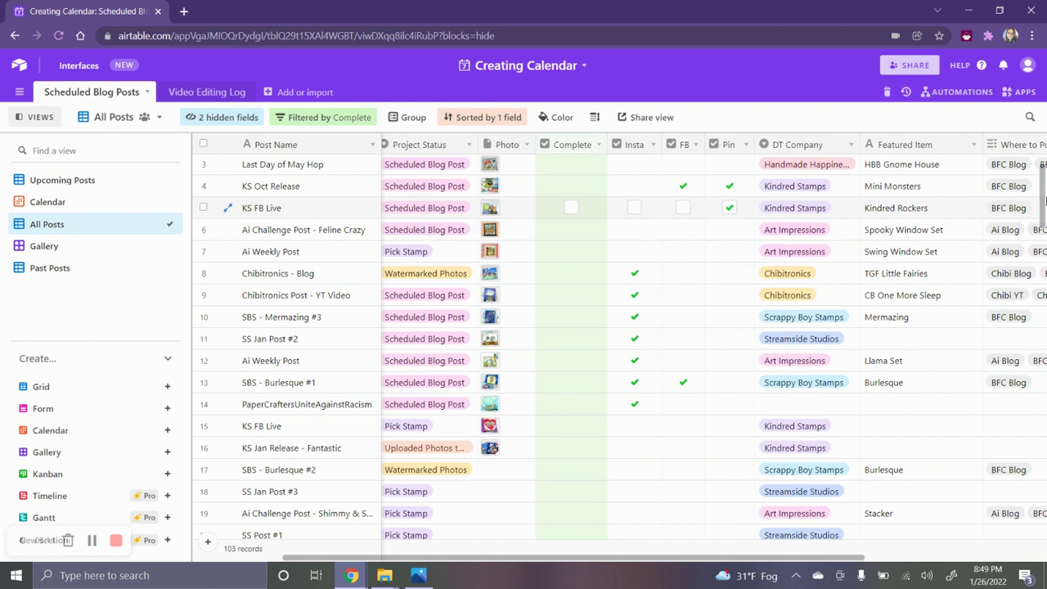
pyautogui.rightClick(1045, 200)
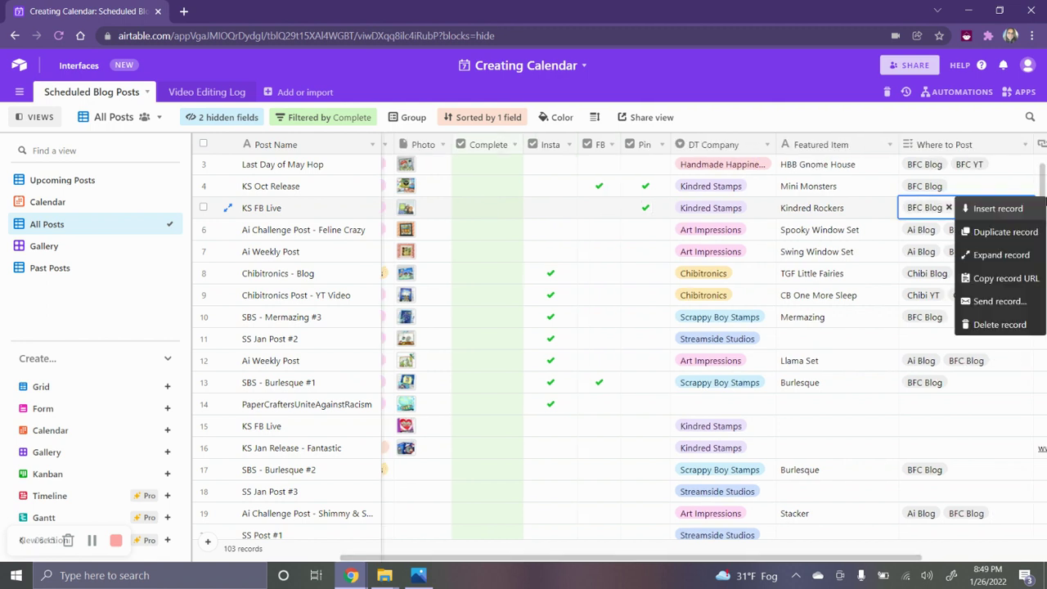
pyautogui.click(812, 83)
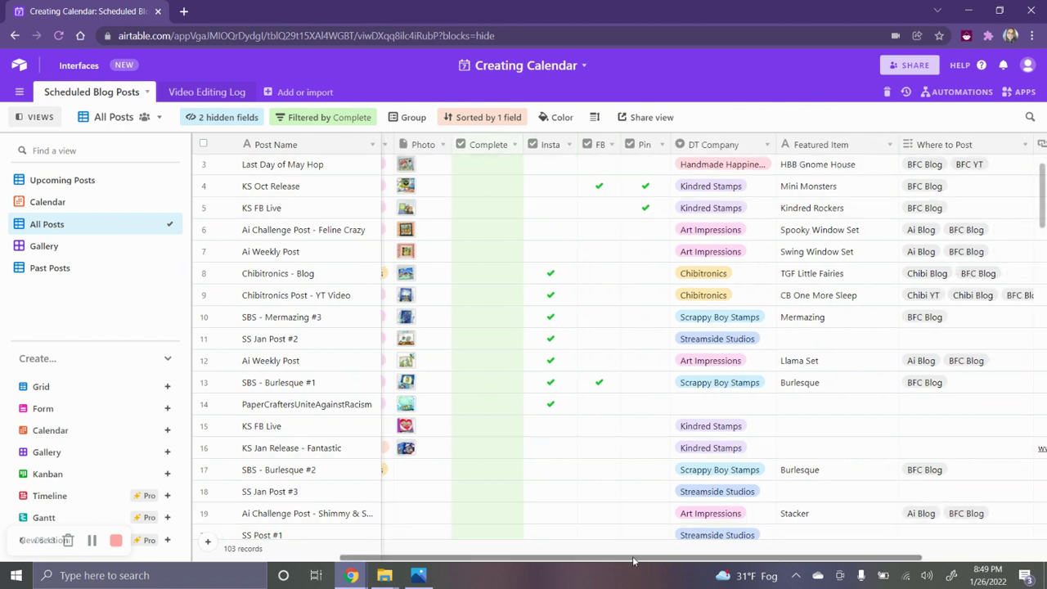
pyautogui.moveTo(609, 557); pyautogui.dragTo(427, 556)
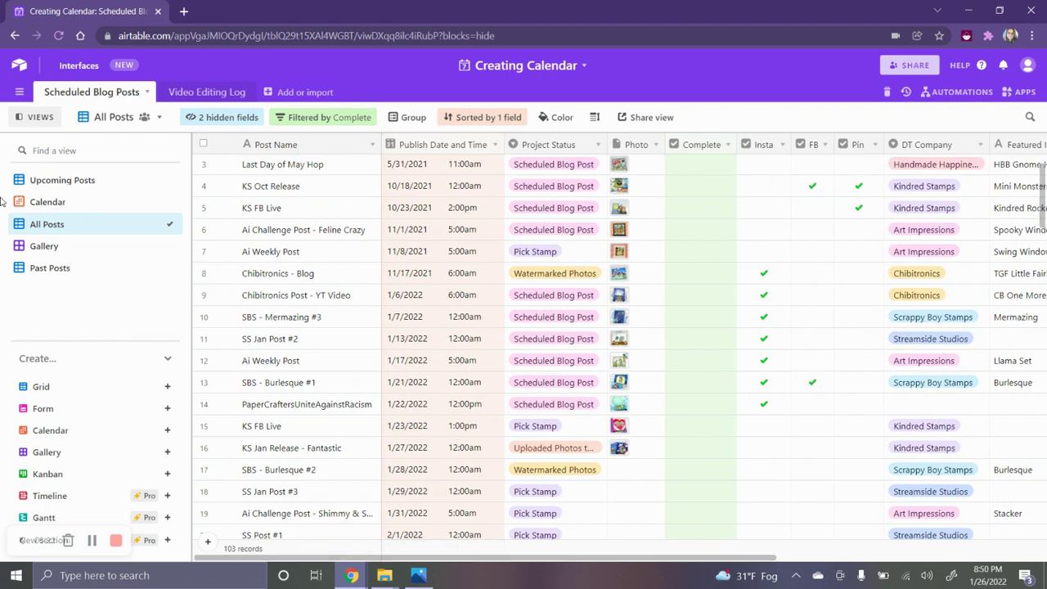
pyautogui.click(38, 117)
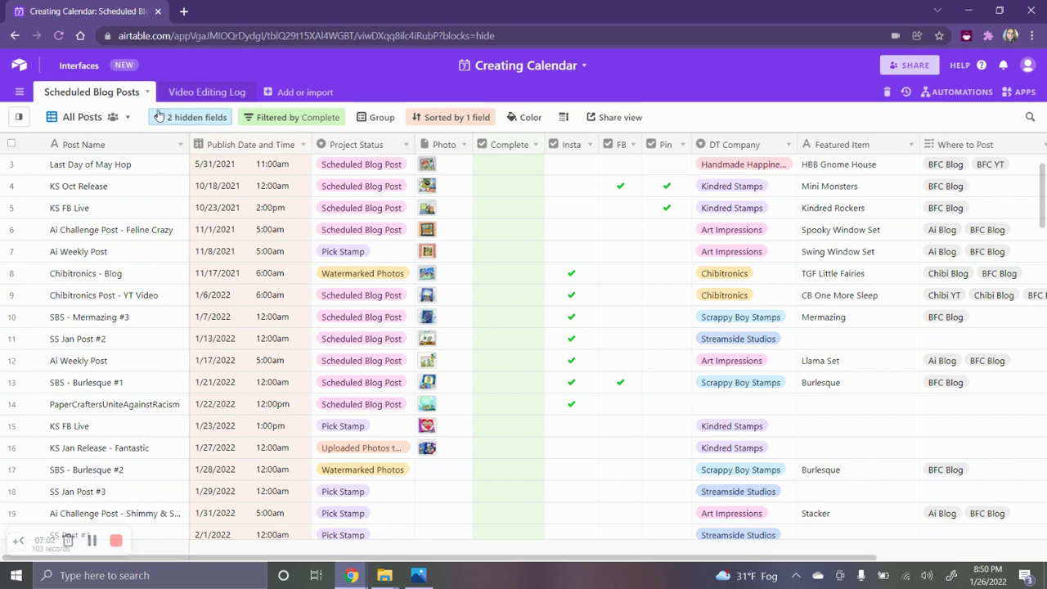
# - Review the available field types for the Post Name field and save it as Single line text
pyautogui.click(181, 148)
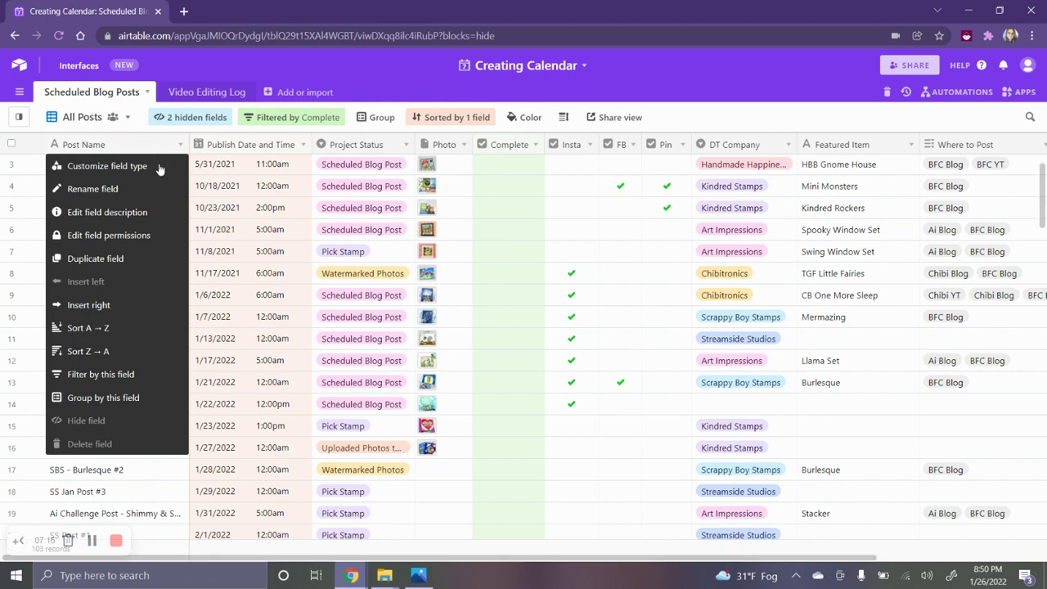
pyautogui.click(160, 169)
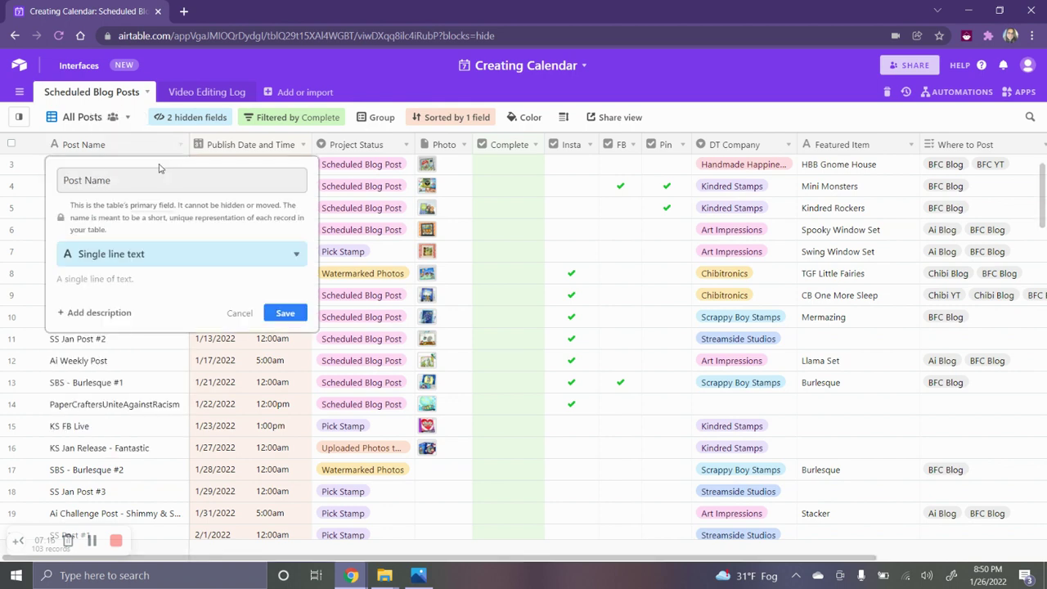
pyautogui.click(298, 258)
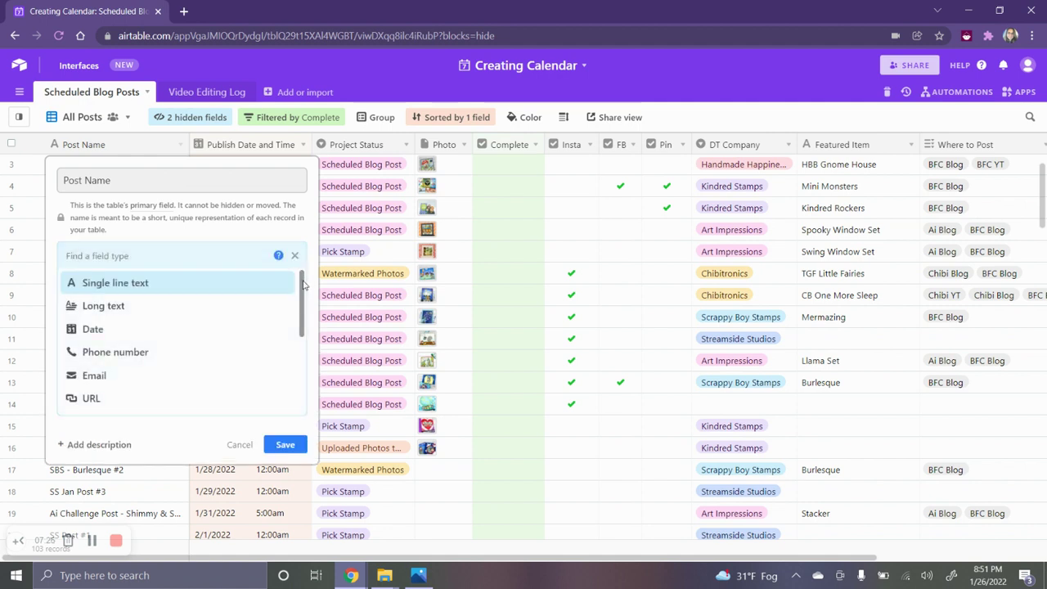
pyautogui.moveTo(303, 284)
pyautogui.mouseDown()
pyautogui.moveTo(309, 375)
pyautogui.moveTo(309, 307)
pyautogui.moveTo(297, 283)
pyautogui.mouseUp()
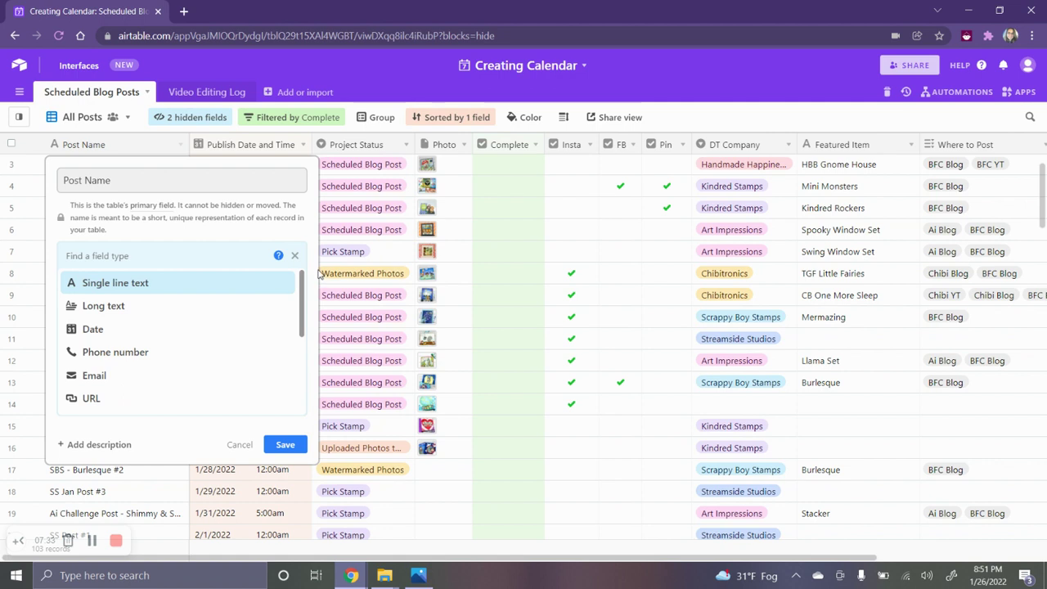
pyautogui.click(285, 445)
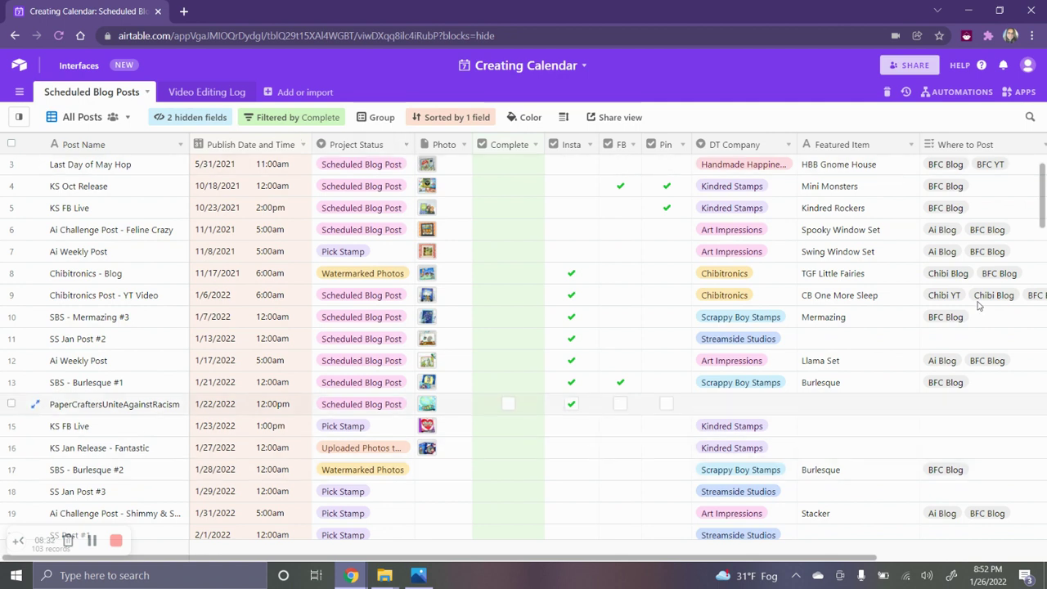
# - Review the Project Status options offered for the SS Jan Post #3 record and close the list without choosing one
pyautogui.moveTo(1032, 209); pyautogui.dragTo(1045, 232)
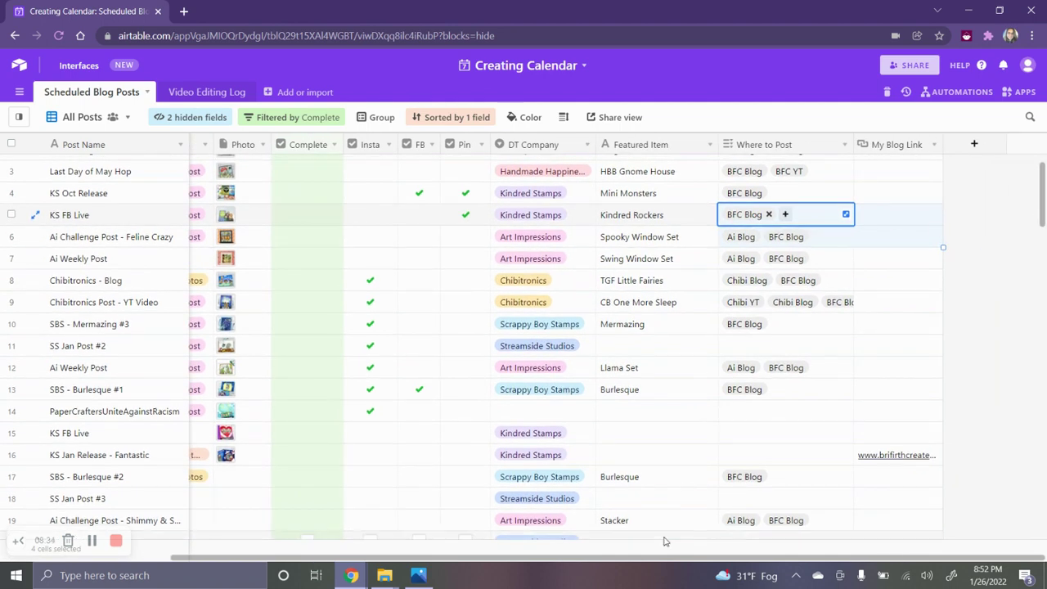
pyautogui.moveTo(678, 559); pyautogui.dragTo(500, 564)
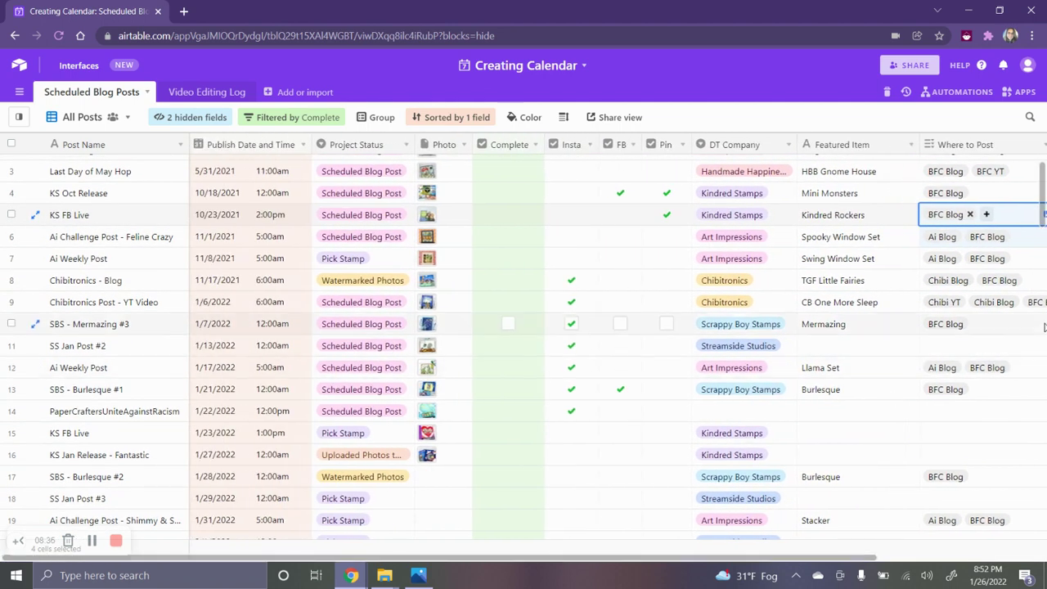
pyautogui.moveTo(1042, 220); pyautogui.dragTo(1043, 260)
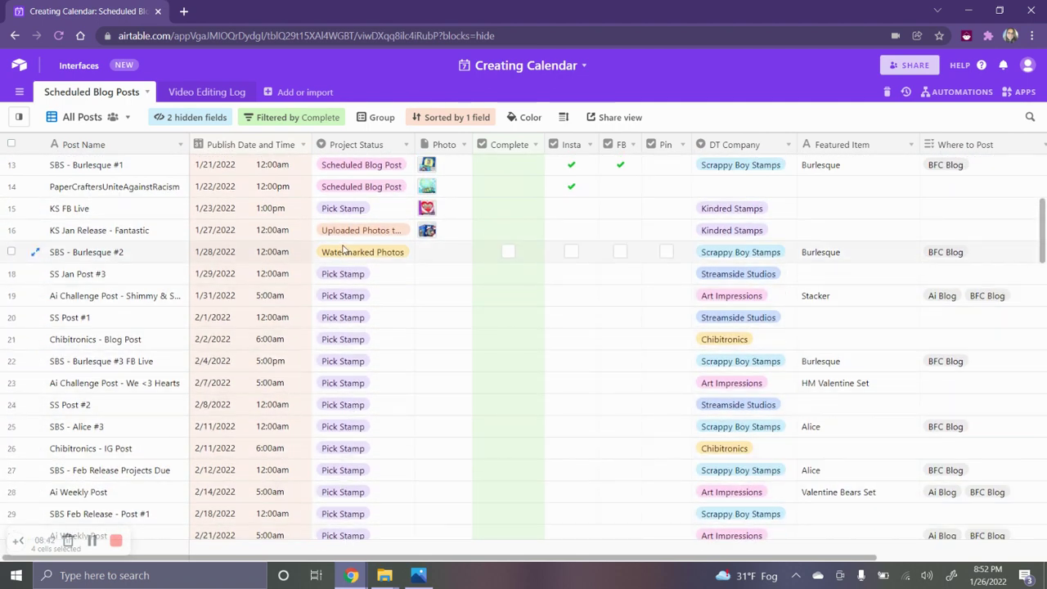
pyautogui.moveTo(1043, 258); pyautogui.dragTo(1043, 229)
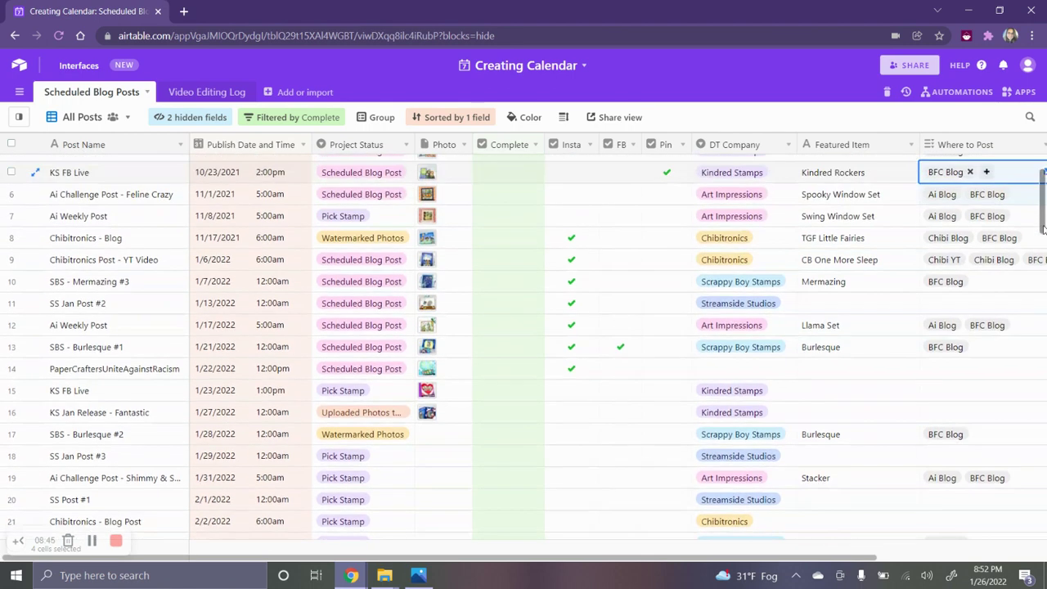
pyautogui.click(341, 460)
pyautogui.click(341, 458)
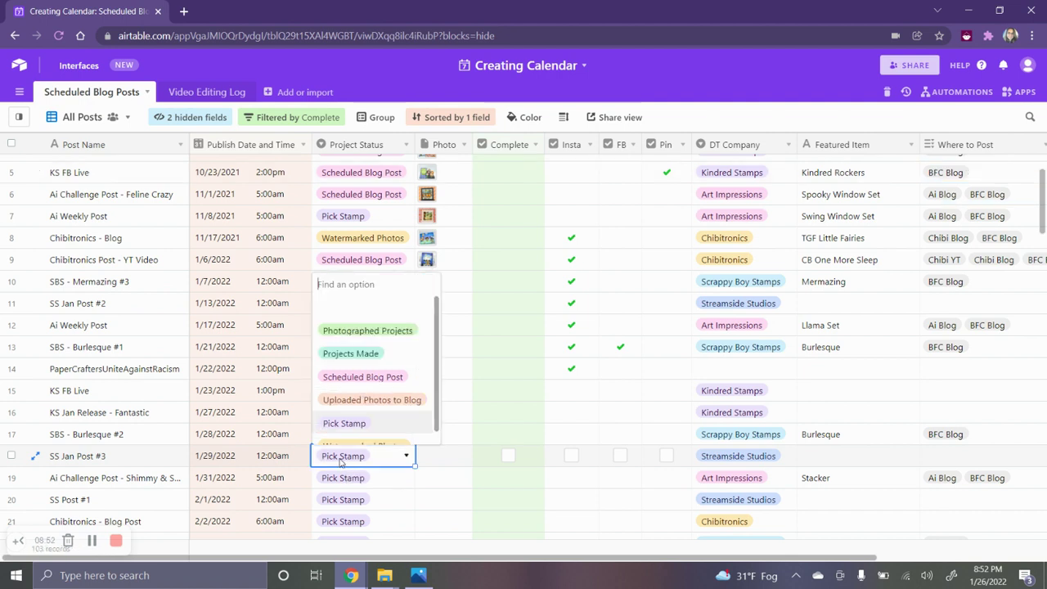
pyautogui.scroll(-1, 431, 352)
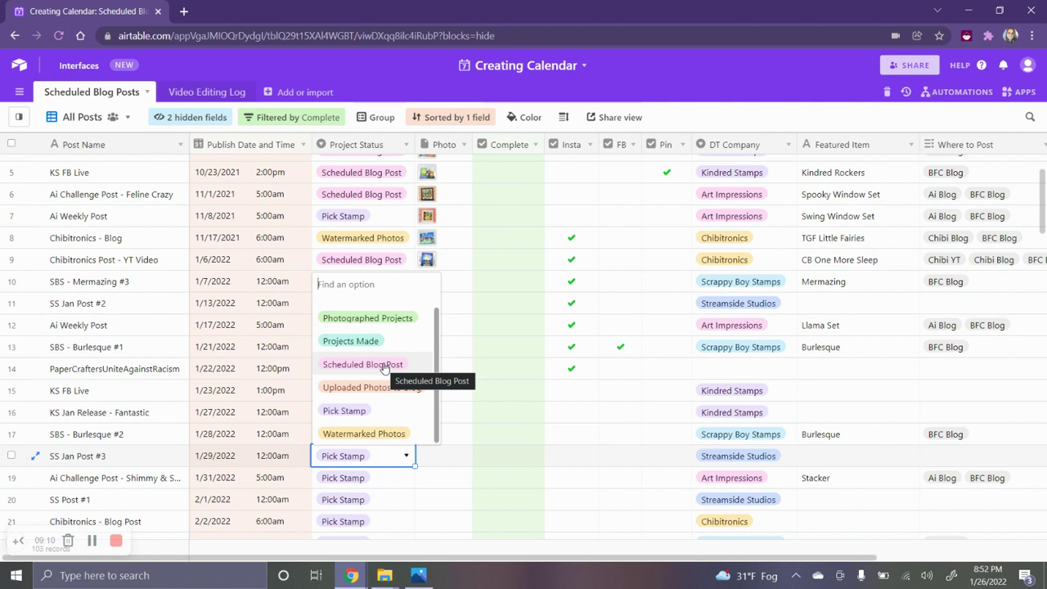
pyautogui.click(458, 434)
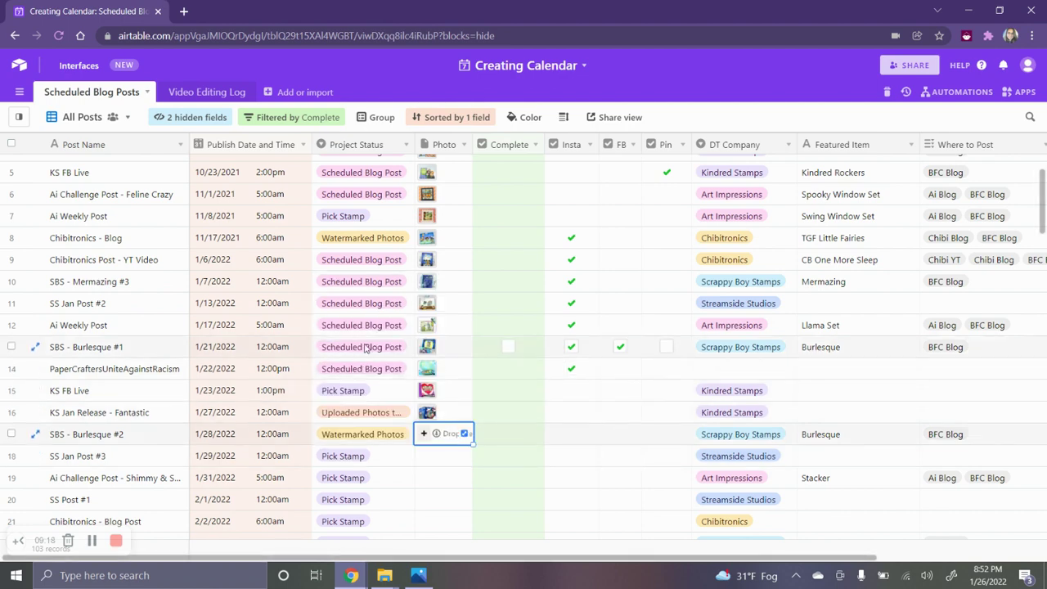
# - Try toggling the FB, Pin and Insta checkboxes of the Chibitronics - Blog record
pyautogui.click(1039, 216)
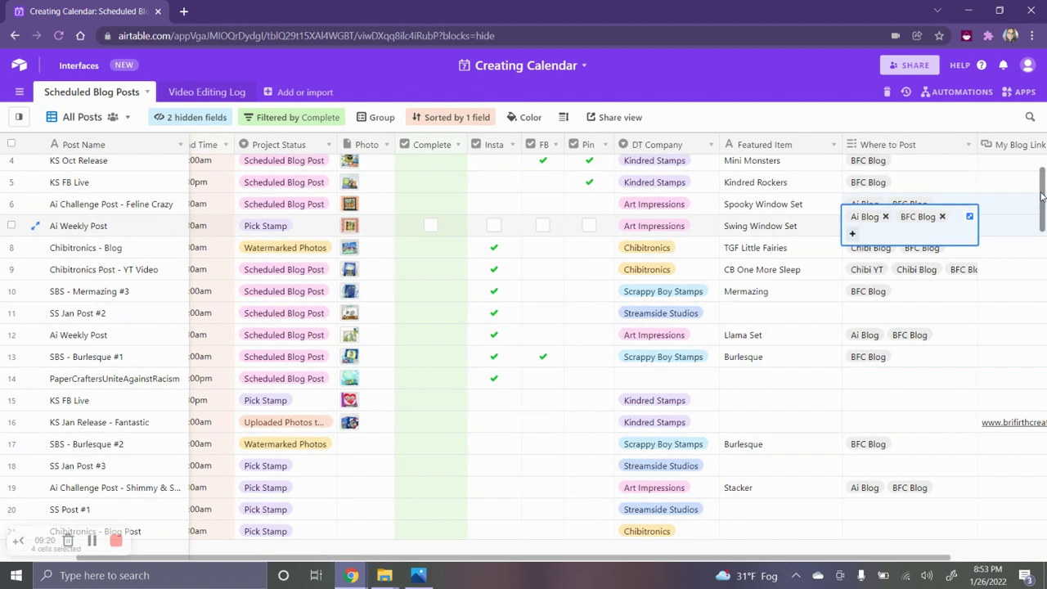
pyautogui.scroll(1, 817, 392)
pyautogui.moveTo(678, 562); pyautogui.dragTo(508, 563)
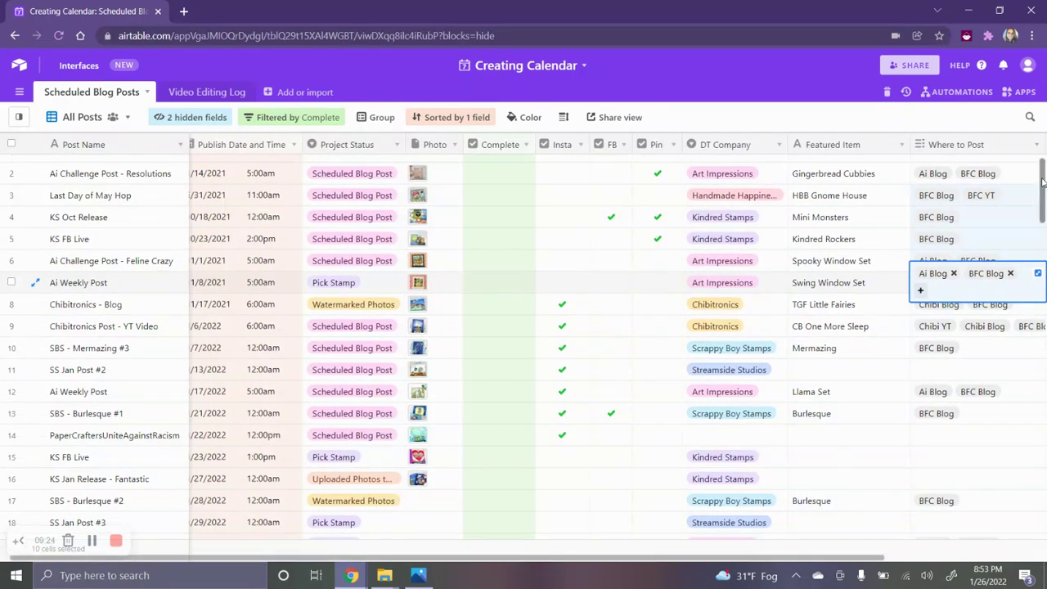
pyautogui.scroll(1, 1042, 176)
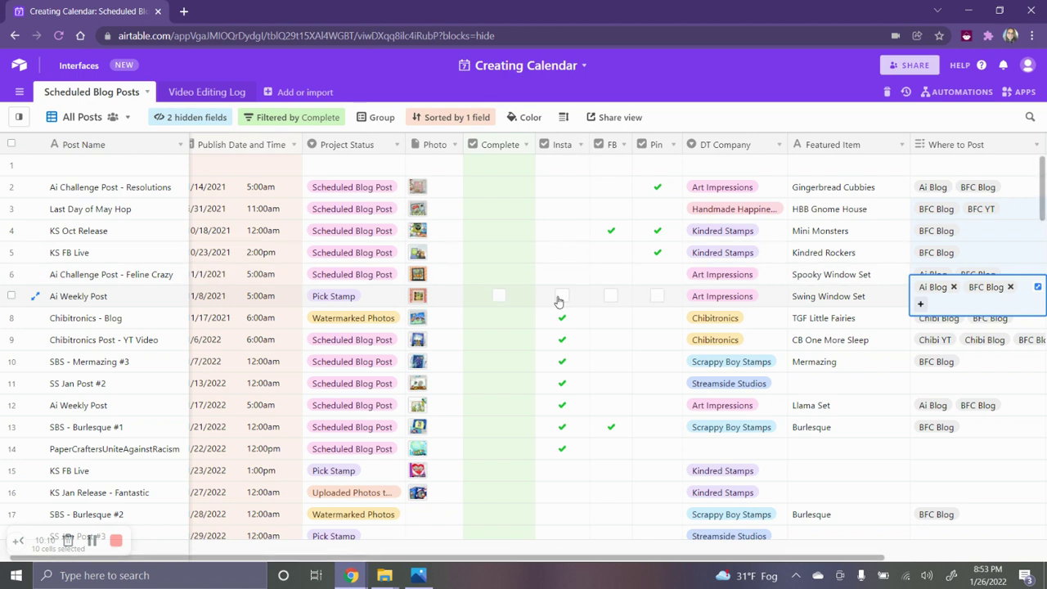
pyautogui.click(612, 321)
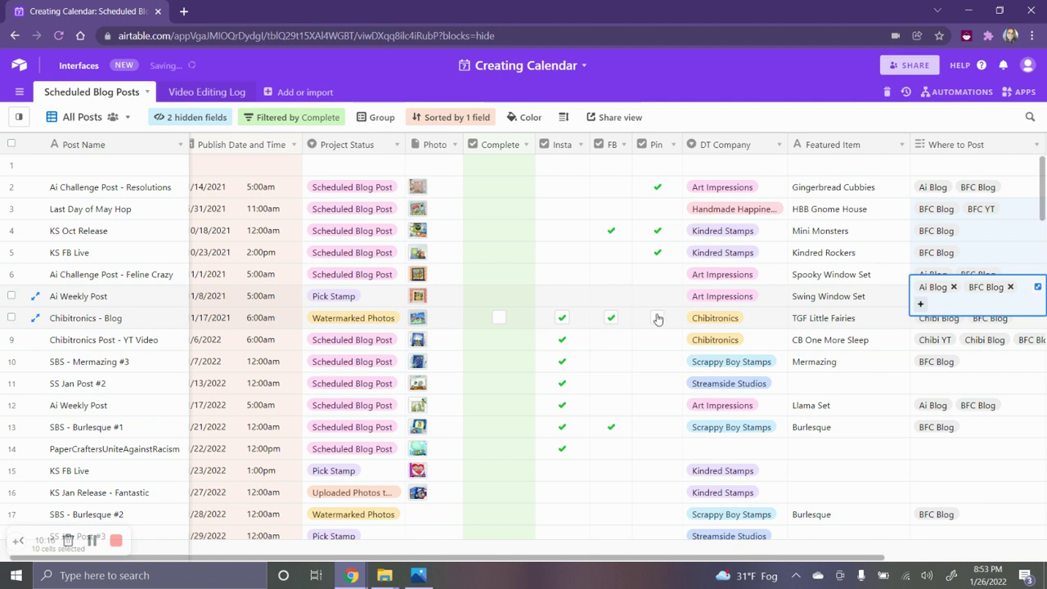
pyautogui.click(659, 318)
pyautogui.click(660, 318)
pyautogui.click(612, 321)
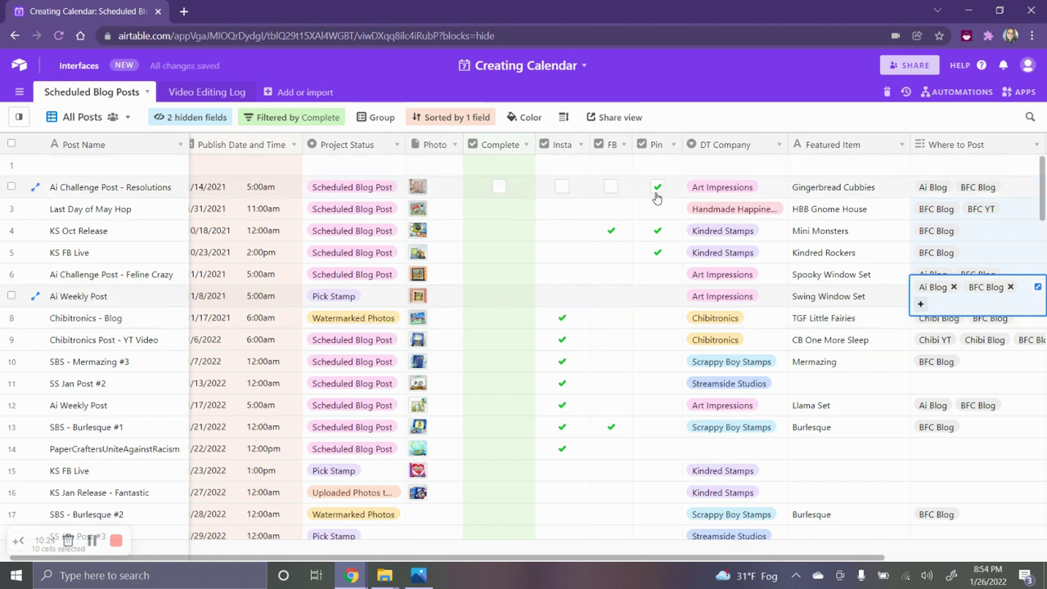
pyautogui.click(561, 318)
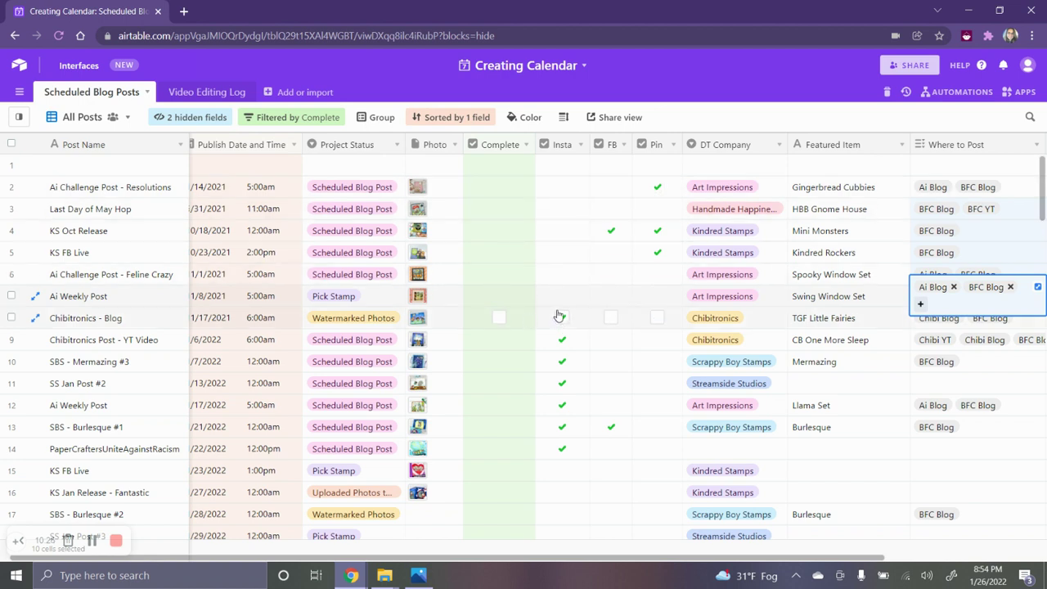
pyautogui.click(561, 317)
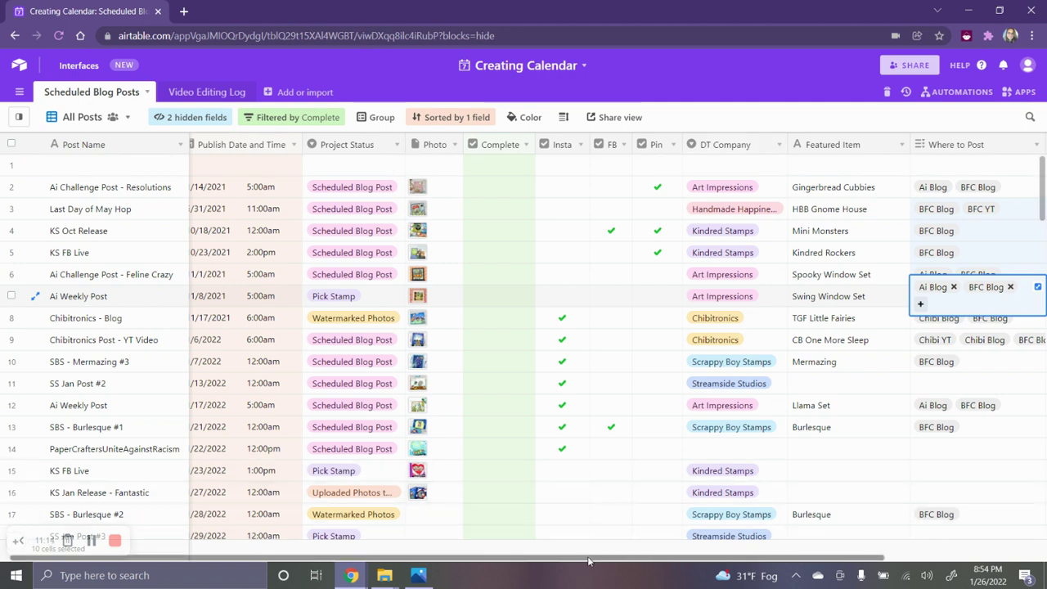
# - Examine the DT Company, Featured Item, Where to Post and My Blog Link fields of the All Posts grid
pyautogui.moveTo(588, 561); pyautogui.dragTo(778, 573)
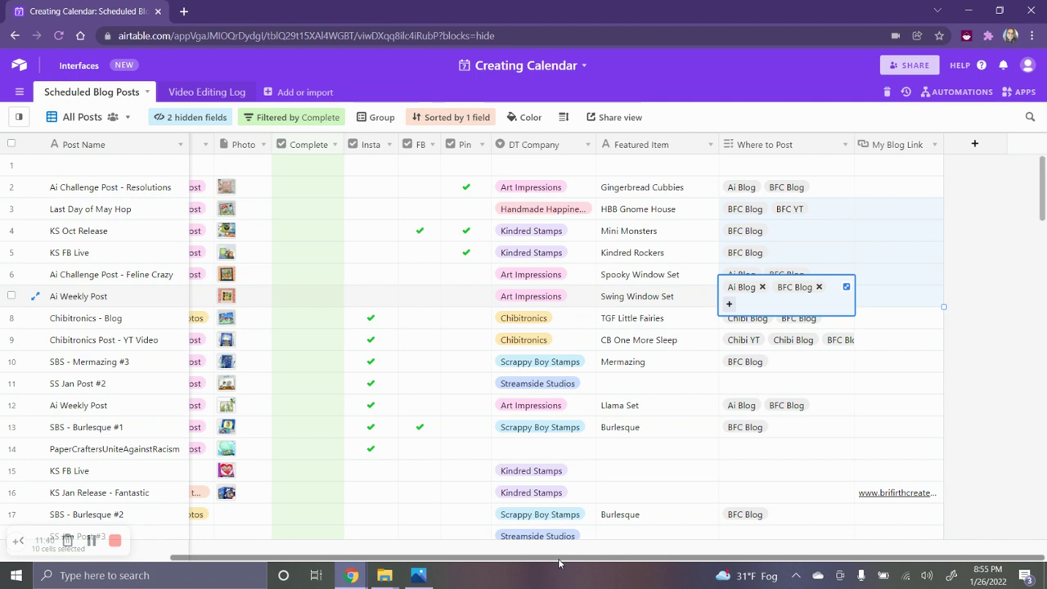
pyautogui.click(1021, 295)
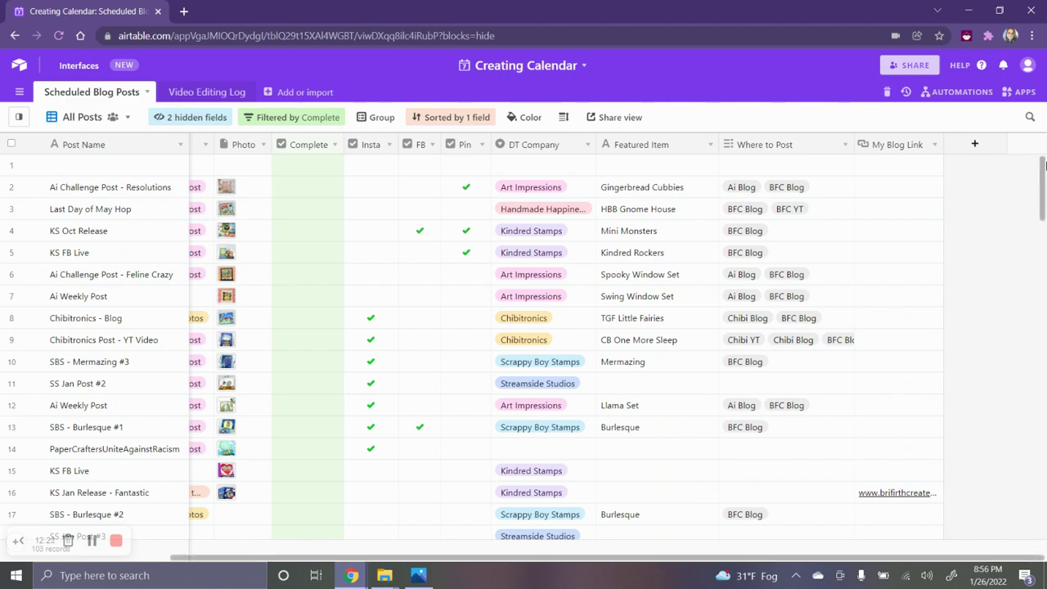
pyautogui.moveTo(1044, 187); pyautogui.dragTo(1043, 151)
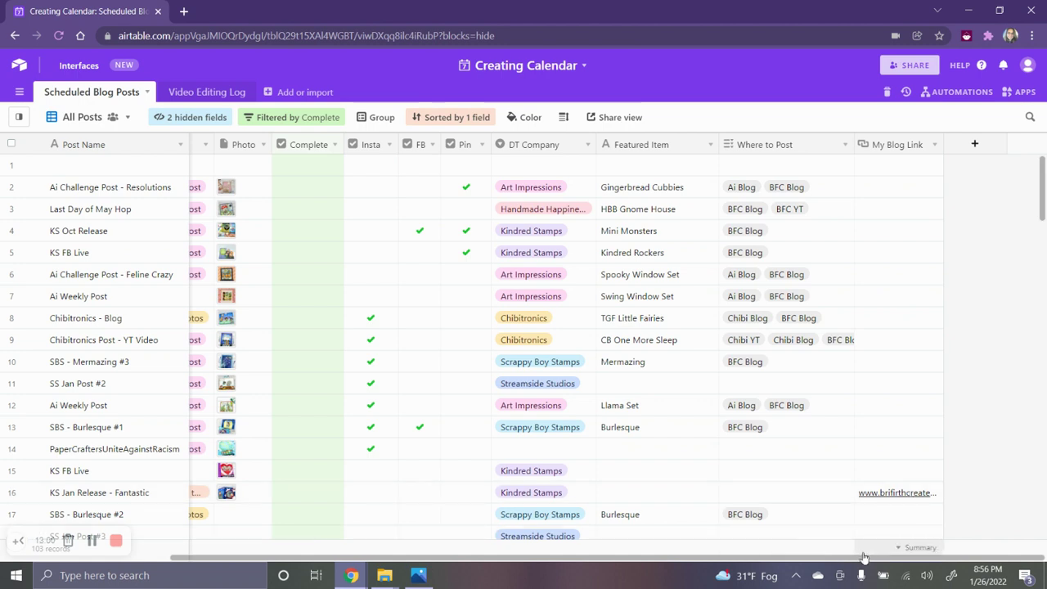
pyautogui.moveTo(866, 559); pyautogui.dragTo(705, 565)
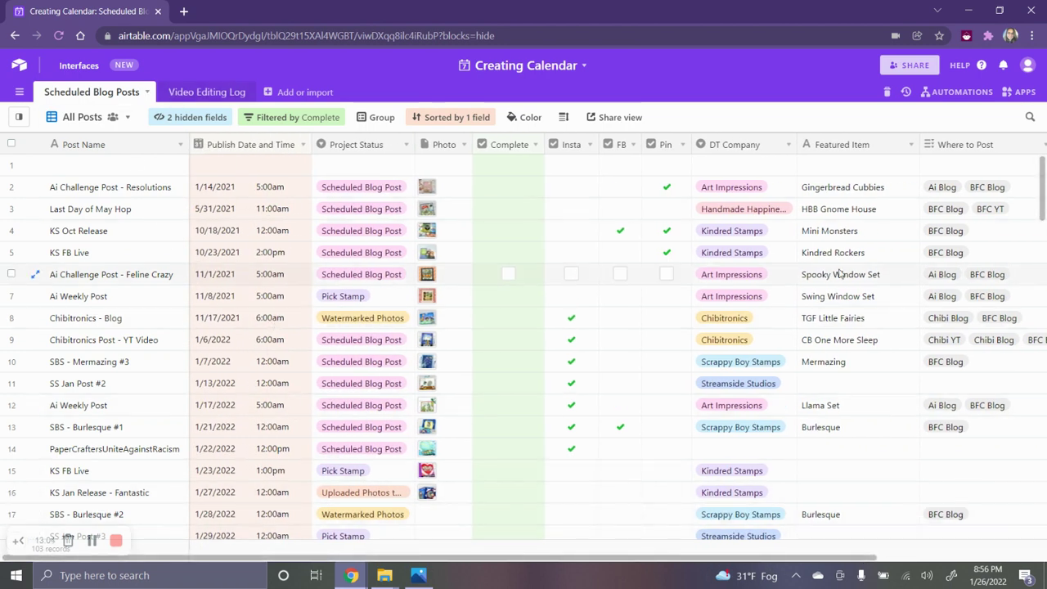
pyautogui.moveTo(1043, 195); pyautogui.dragTo(1045, 164)
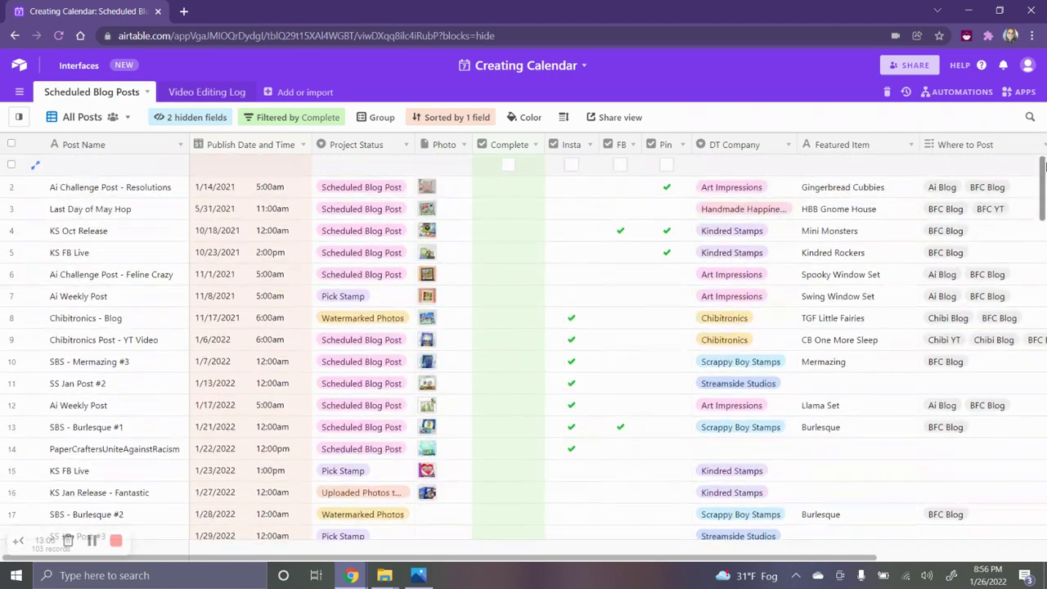
# - Open the Calendar view and look over the posts planned for January and February 2022
pyautogui.click(23, 120)
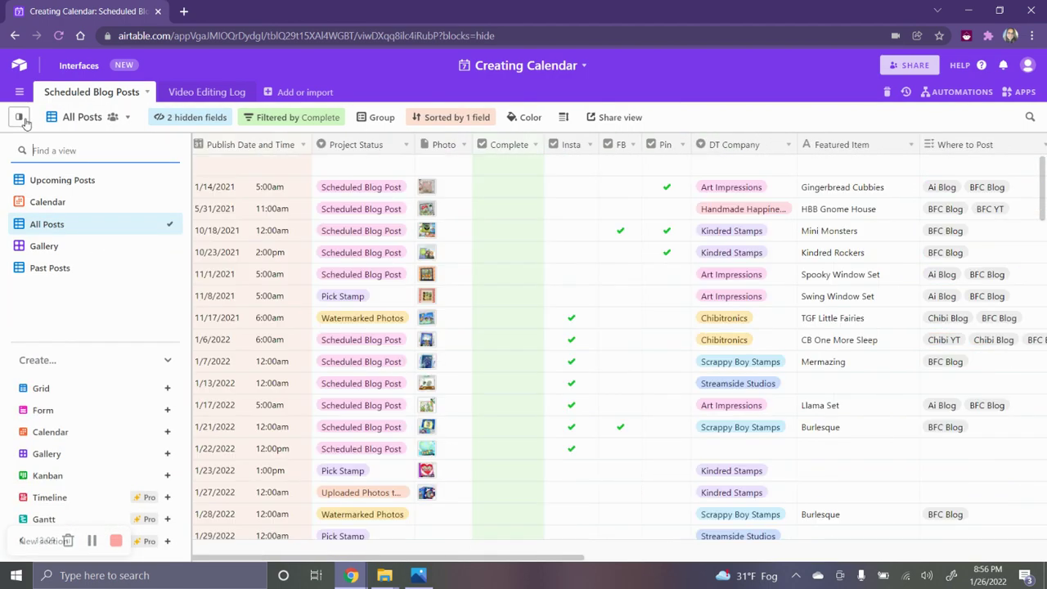
pyautogui.click(66, 204)
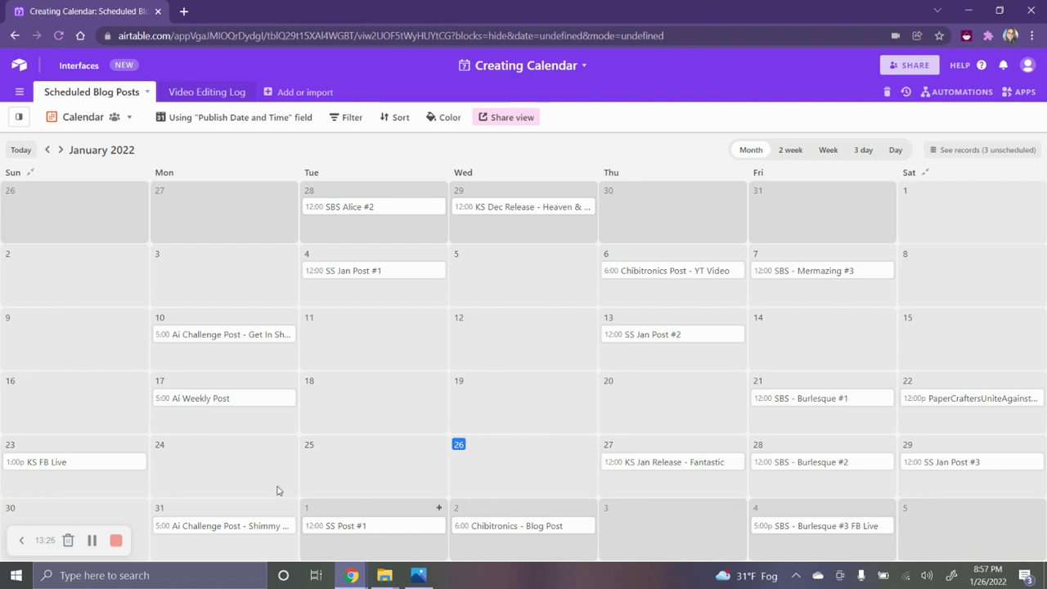
pyautogui.click(60, 150)
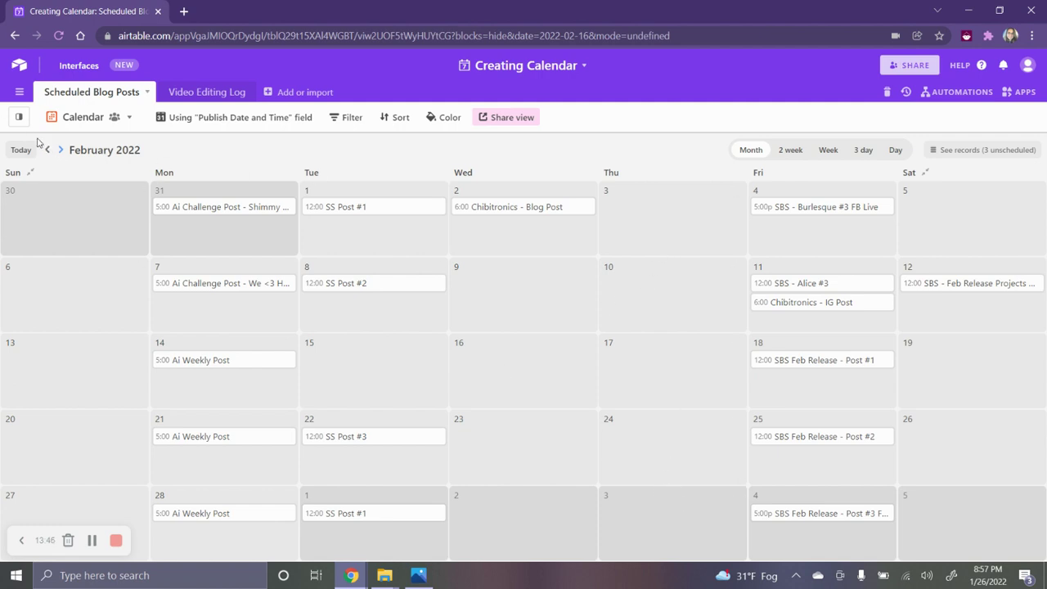
pyautogui.click(47, 150)
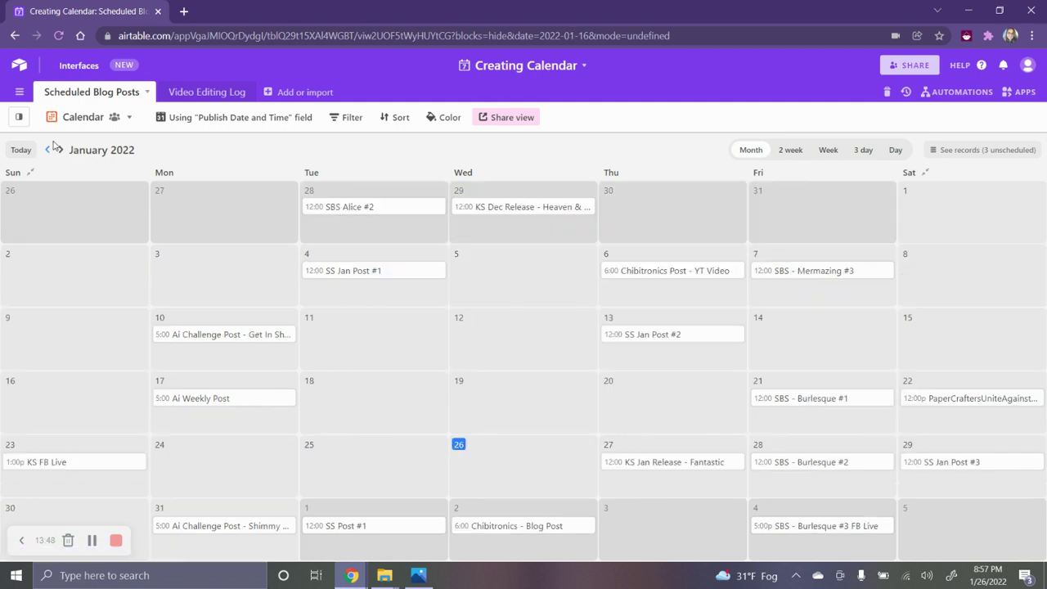
# - Switch to the Gallery view and browse the post cards with their project photos
pyautogui.click(19, 117)
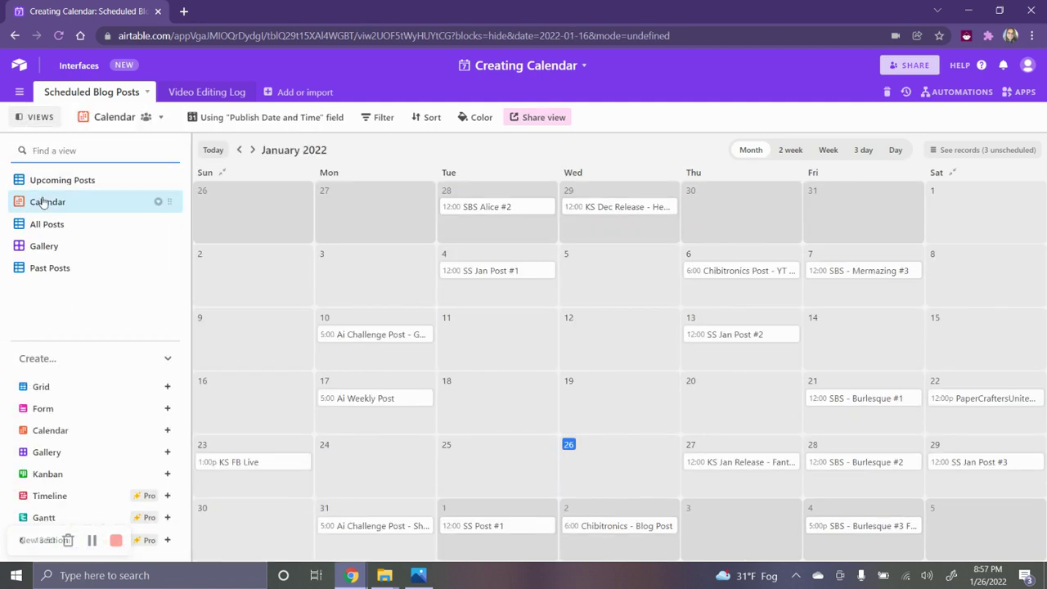
pyautogui.click(45, 247)
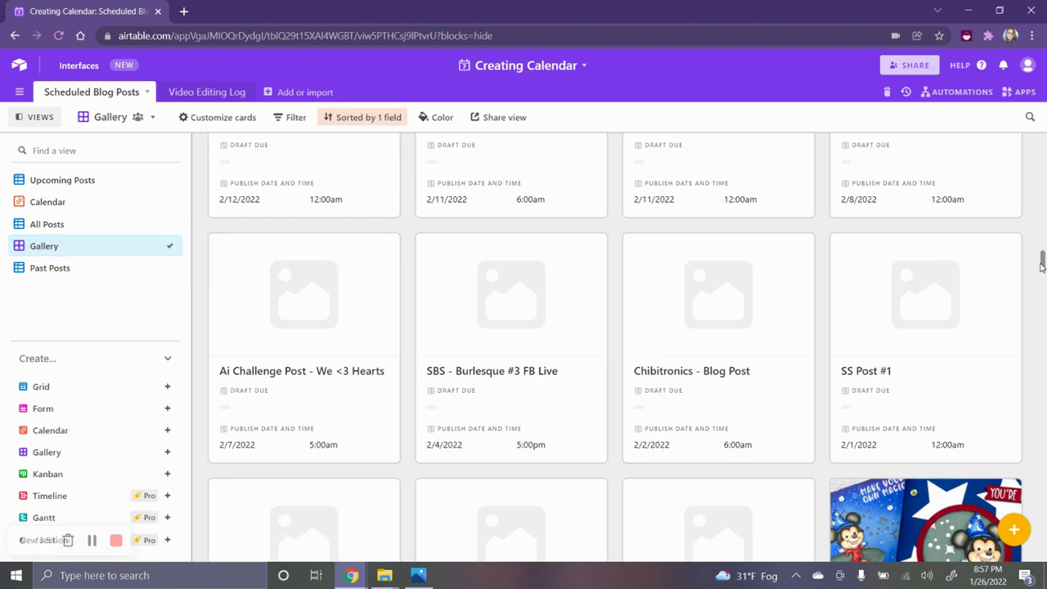
pyautogui.moveTo(1042, 265); pyautogui.dragTo(1042, 373)
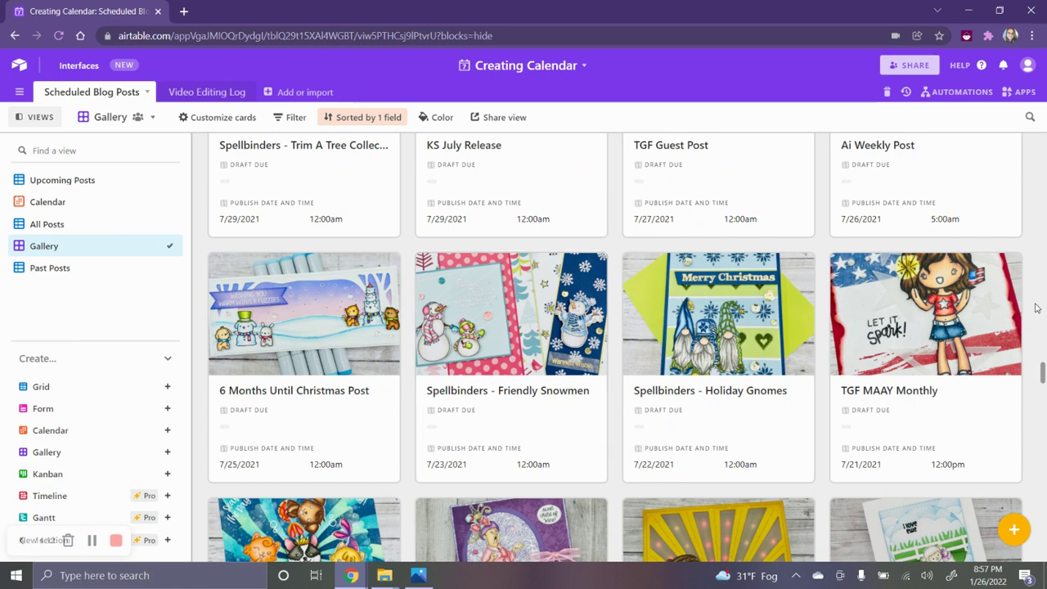
pyautogui.moveTo(1042, 372); pyautogui.dragTo(1042, 141)
# - Filter the Gallery view to posts where DT Company is Art Impressions and look over the filtered cards
pyautogui.click(296, 118)
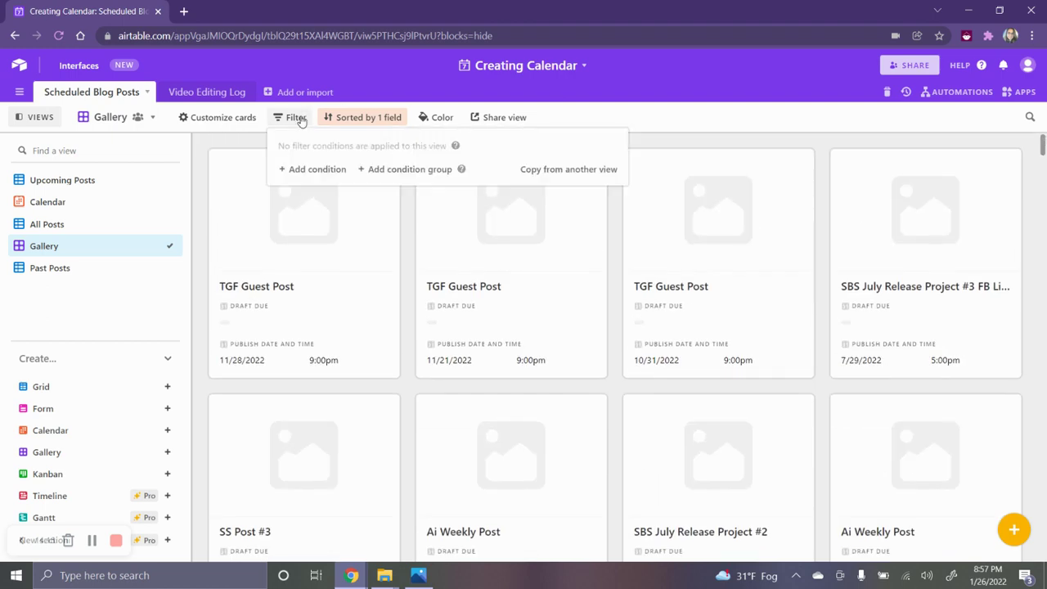
pyautogui.click(318, 170)
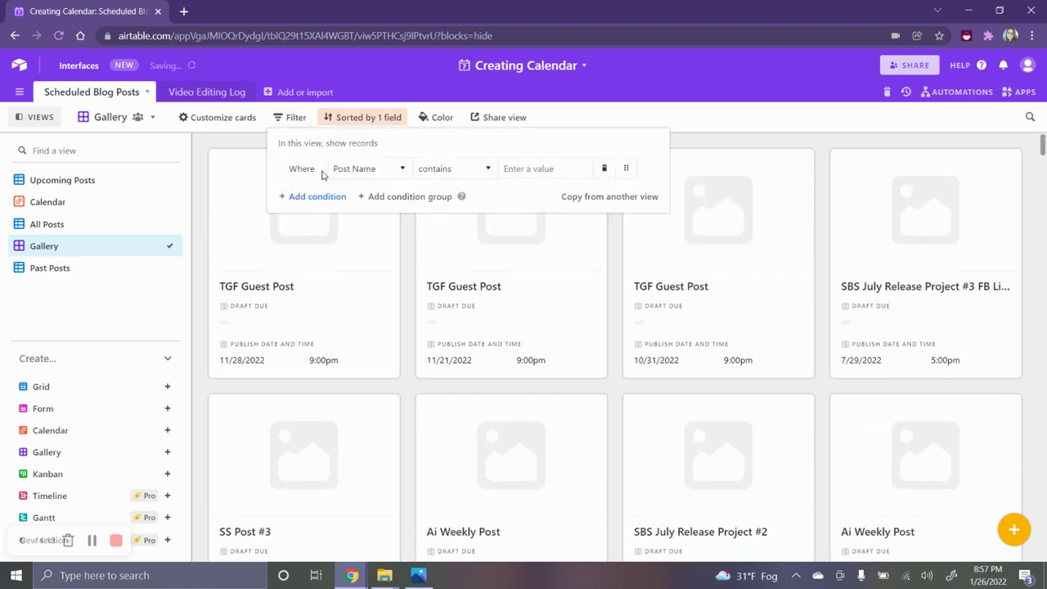
pyautogui.click(372, 170)
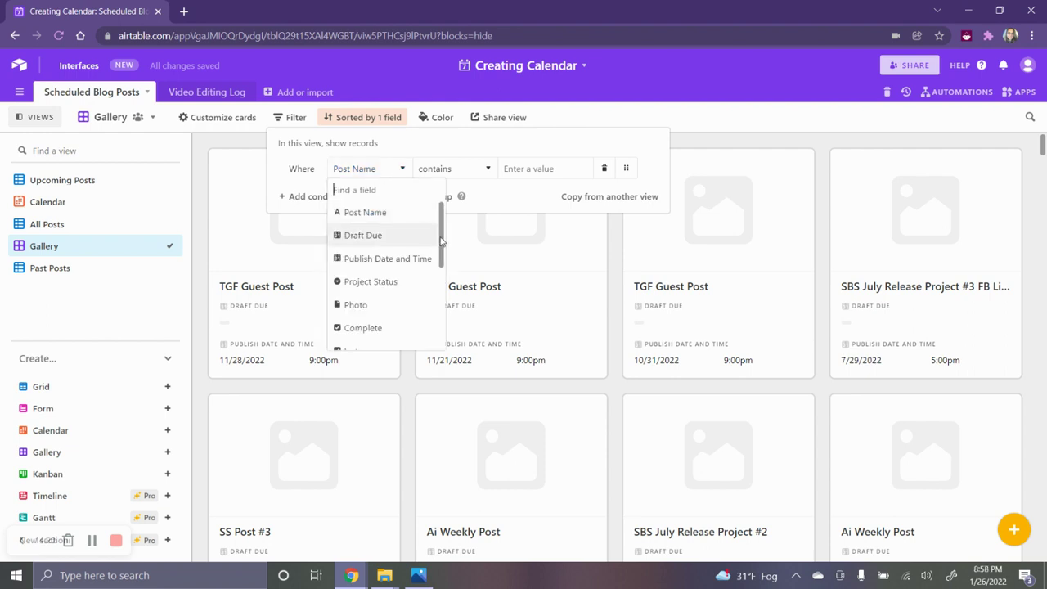
pyautogui.scroll(-5, 408, 270)
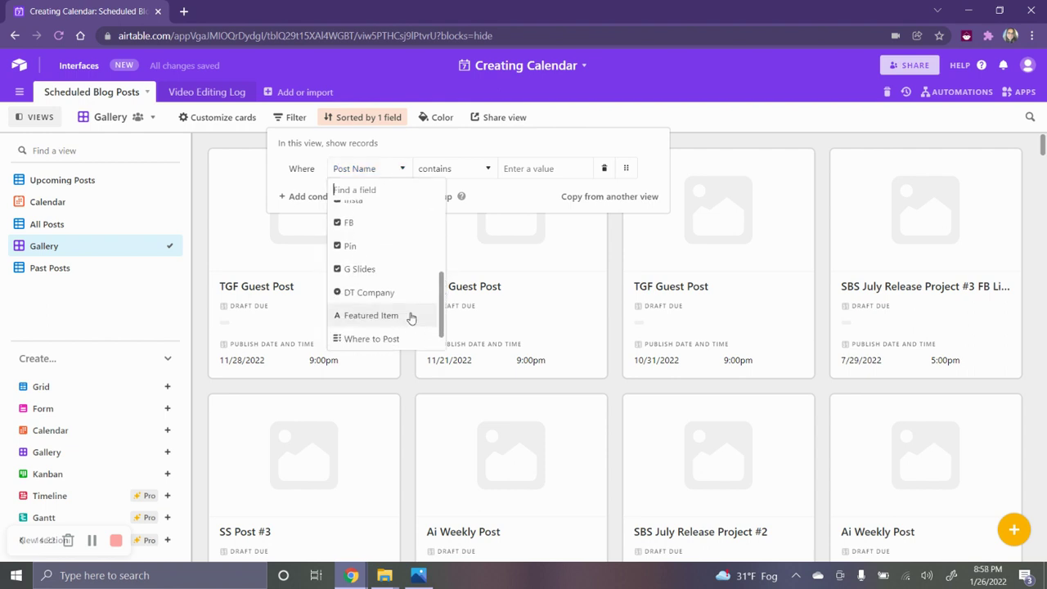
pyautogui.click(381, 293)
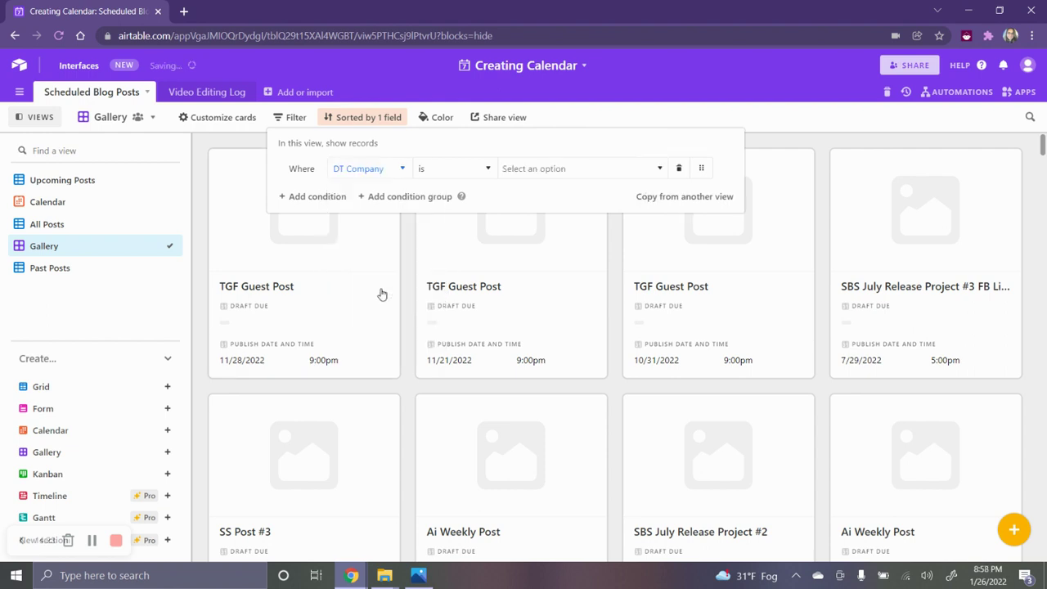
pyautogui.click(595, 165)
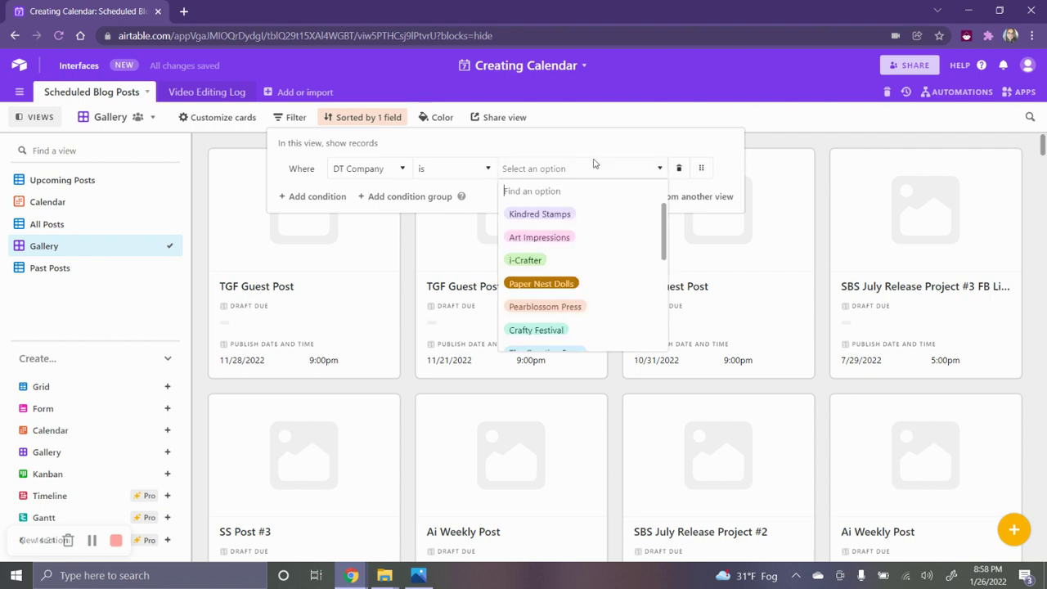
pyautogui.click(562, 241)
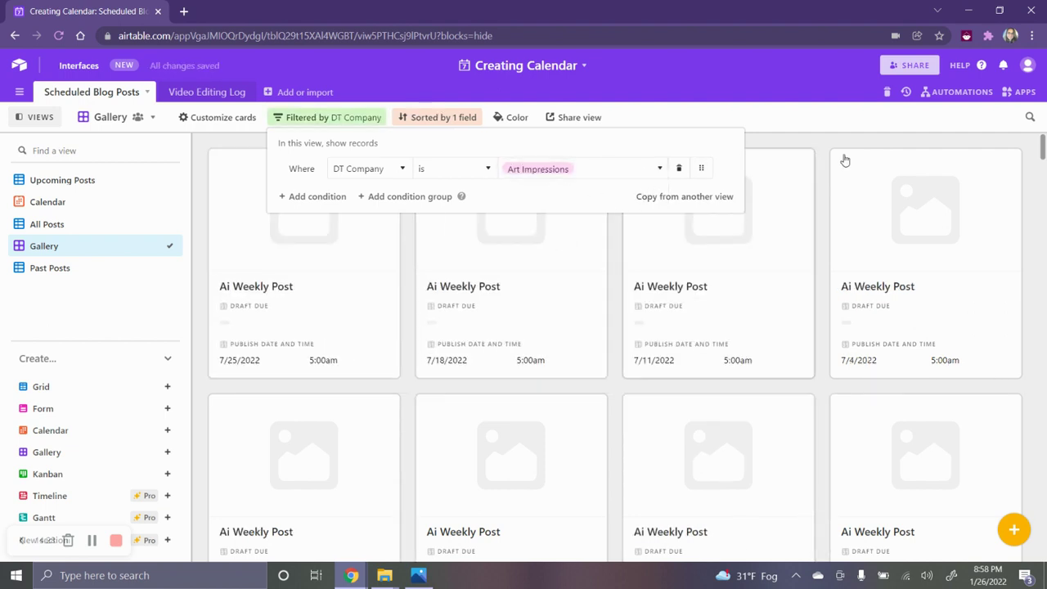
pyautogui.click(913, 148)
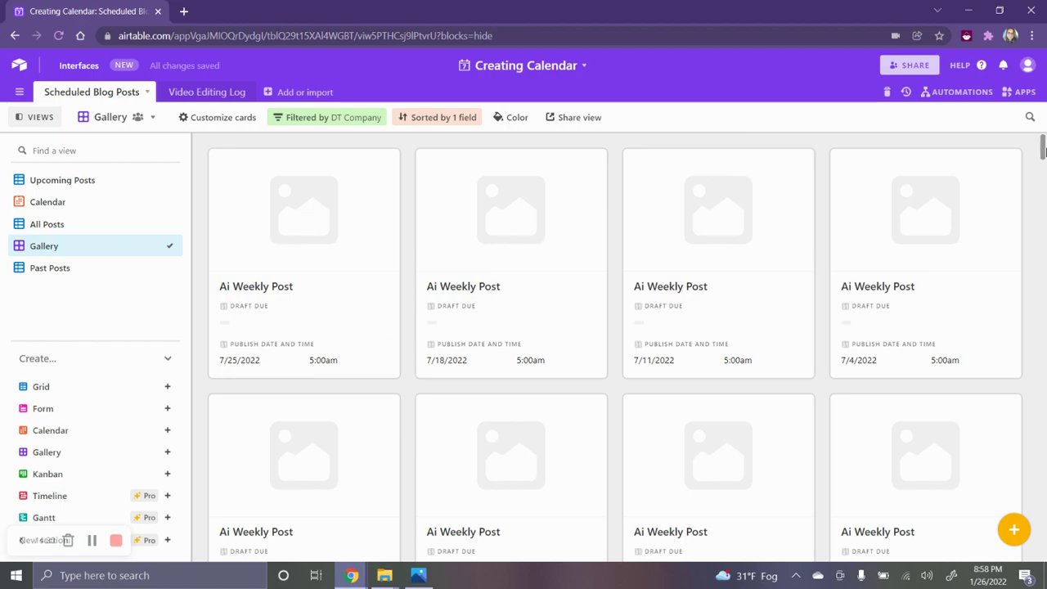
pyautogui.moveTo(1041, 172)
pyautogui.mouseDown()
pyautogui.moveTo(1043, 517)
pyautogui.moveTo(1042, 160)
pyautogui.mouseUp()
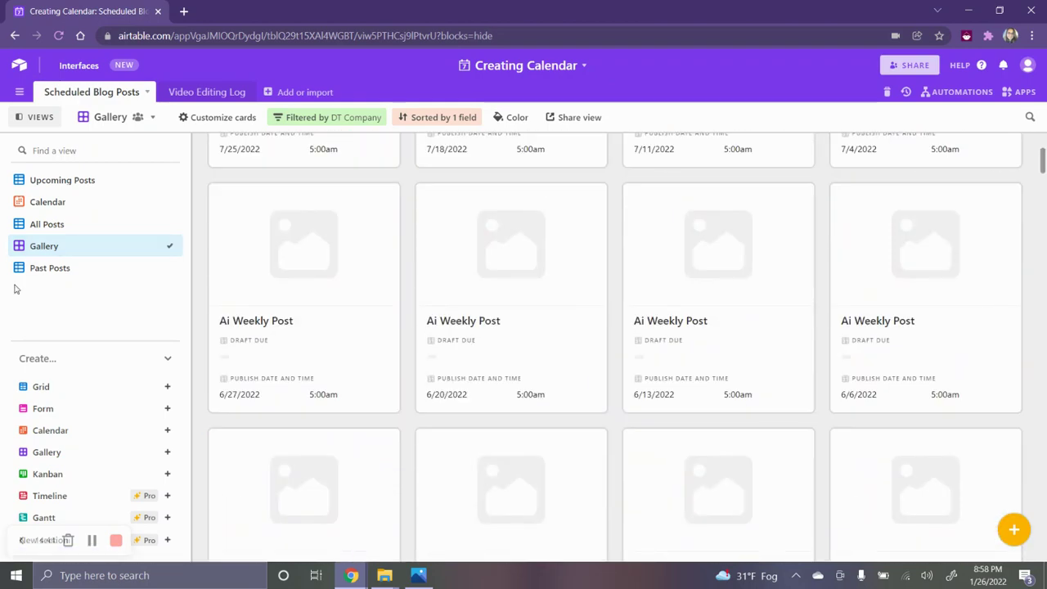
# - Open the Past Posts view and look over the completed posts with their statuses, photos, draft due dates and publish dates
pyautogui.click(50, 268)
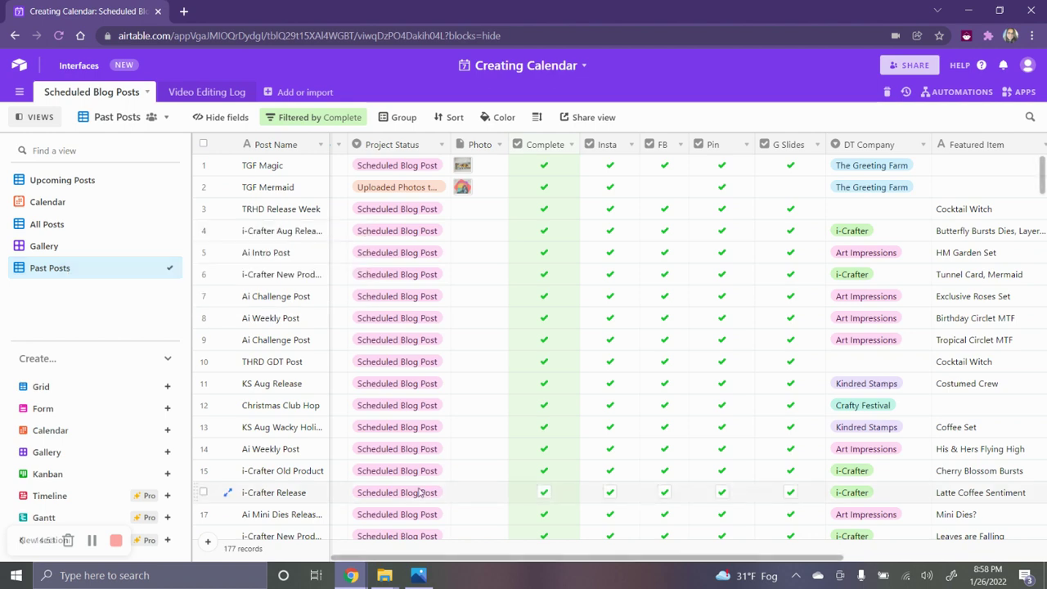
pyautogui.moveTo(1043, 185); pyautogui.dragTo(1044, 282)
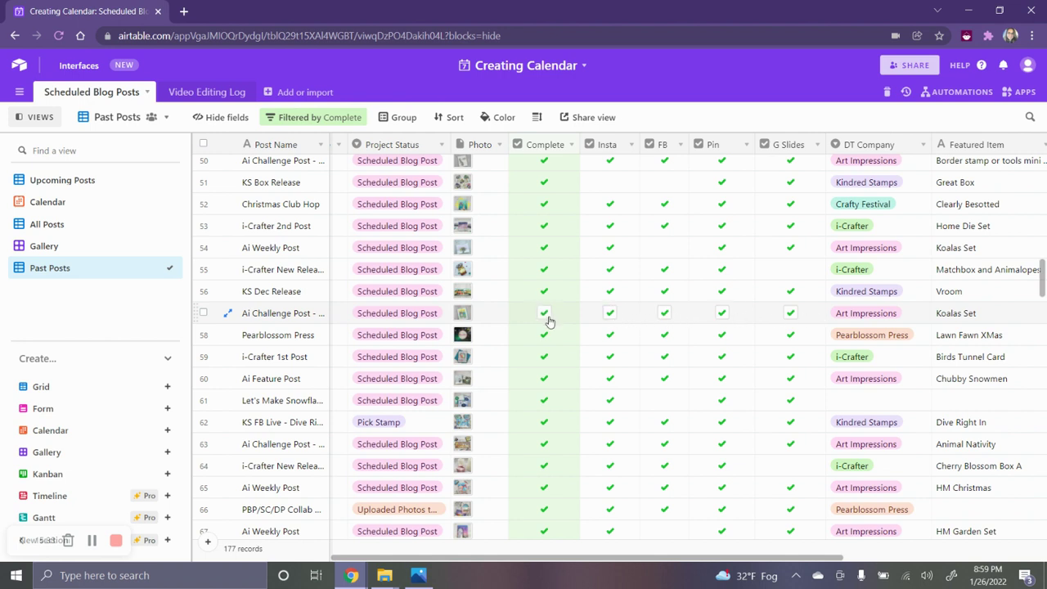
pyautogui.moveTo(708, 559); pyautogui.dragTo(850, 564)
pyautogui.hscroll(-10, 619, 344)
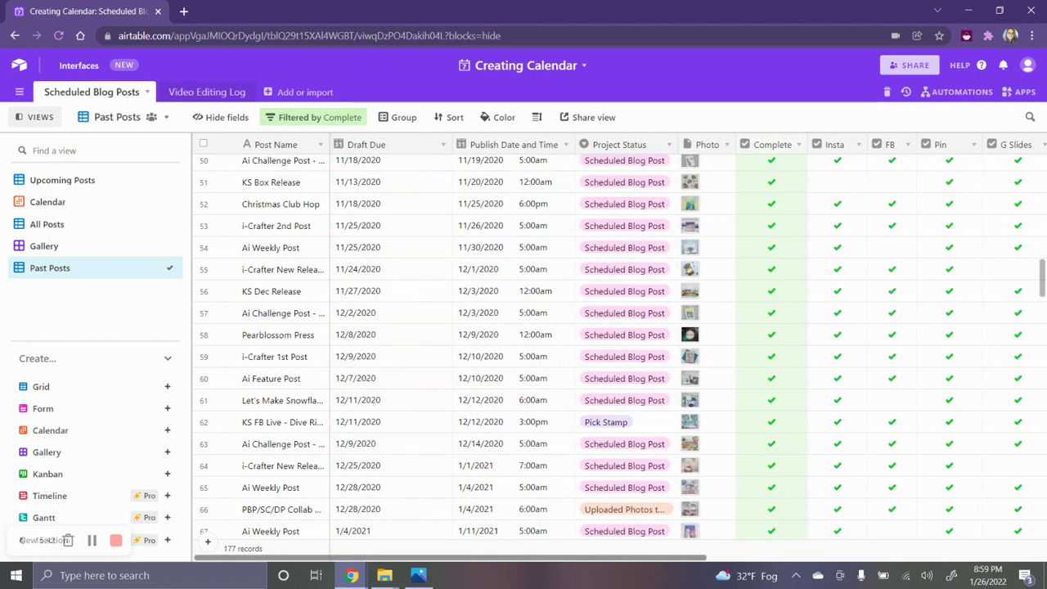
# - Open the Upcoming Posts view and inspect its filter conditions on Complete and Publish Date and Time
pyautogui.click(43, 224)
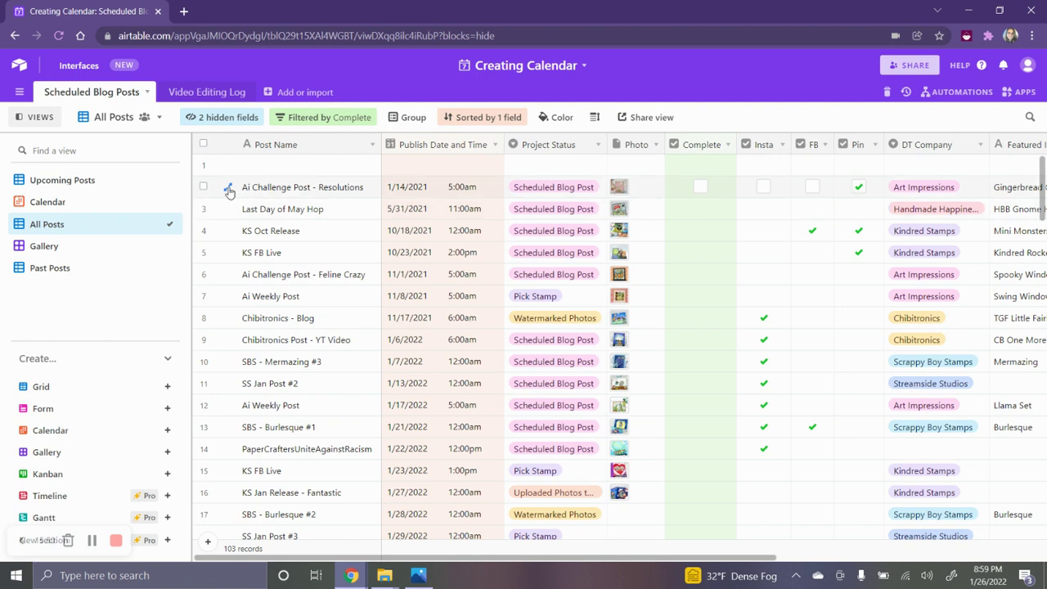
pyautogui.click(107, 182)
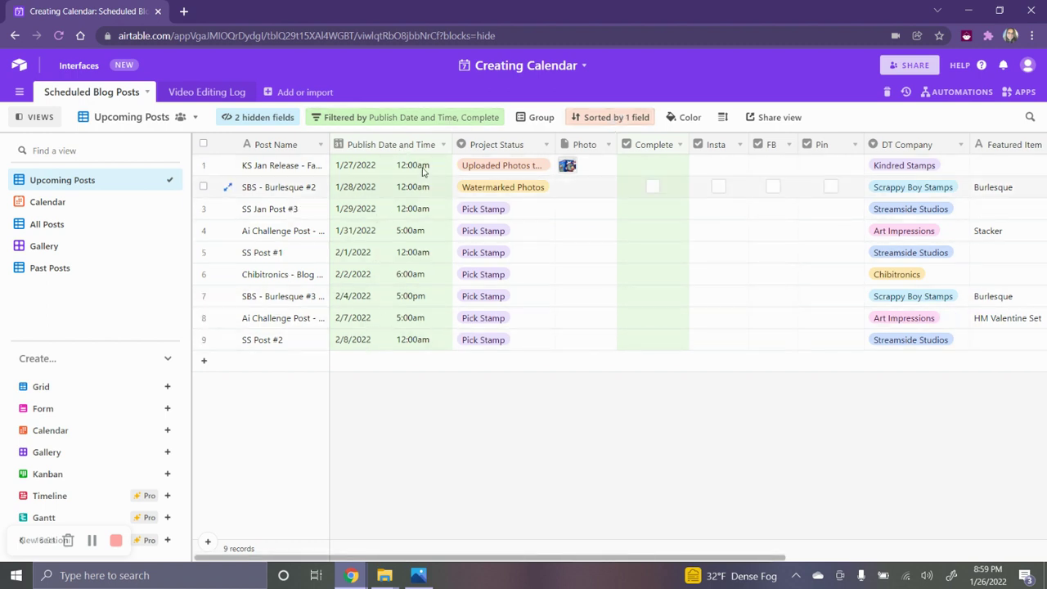
pyautogui.click(452, 120)
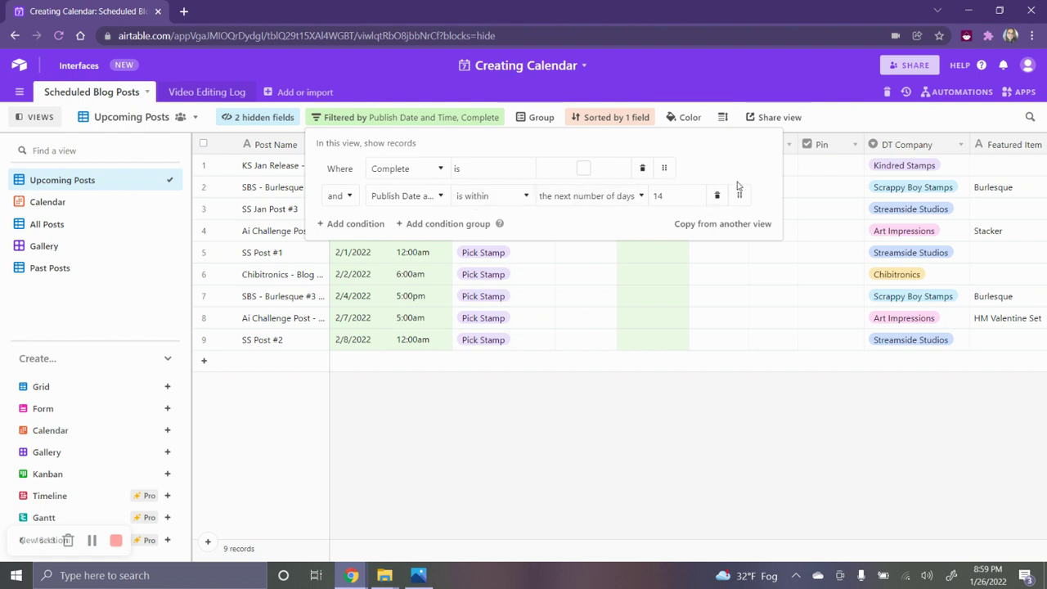
pyautogui.click(560, 460)
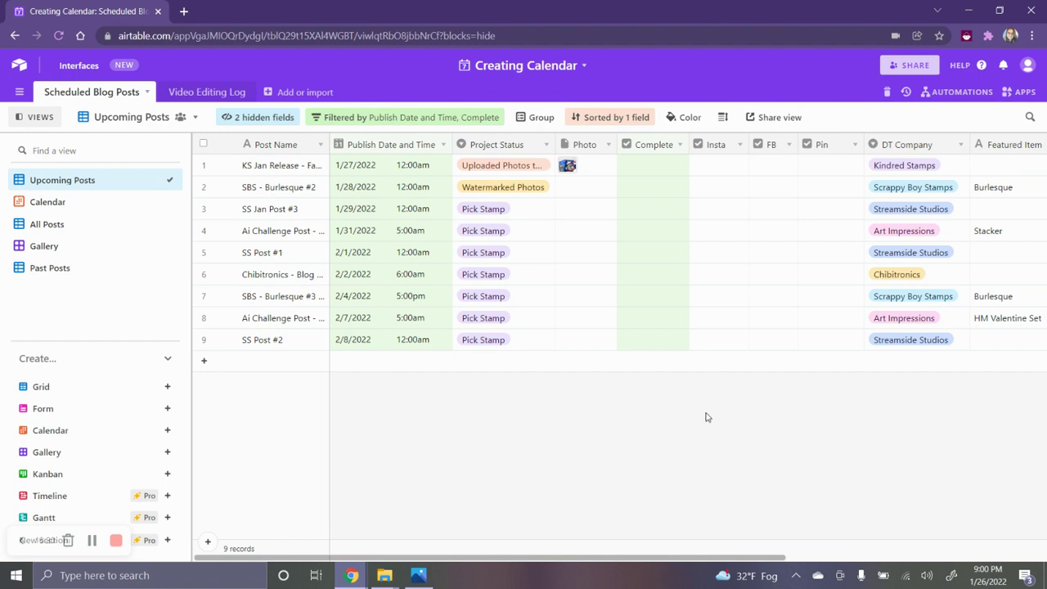
# - Check the record coloring option in the All Posts view and return to the Upcoming Posts view
pyautogui.click(137, 226)
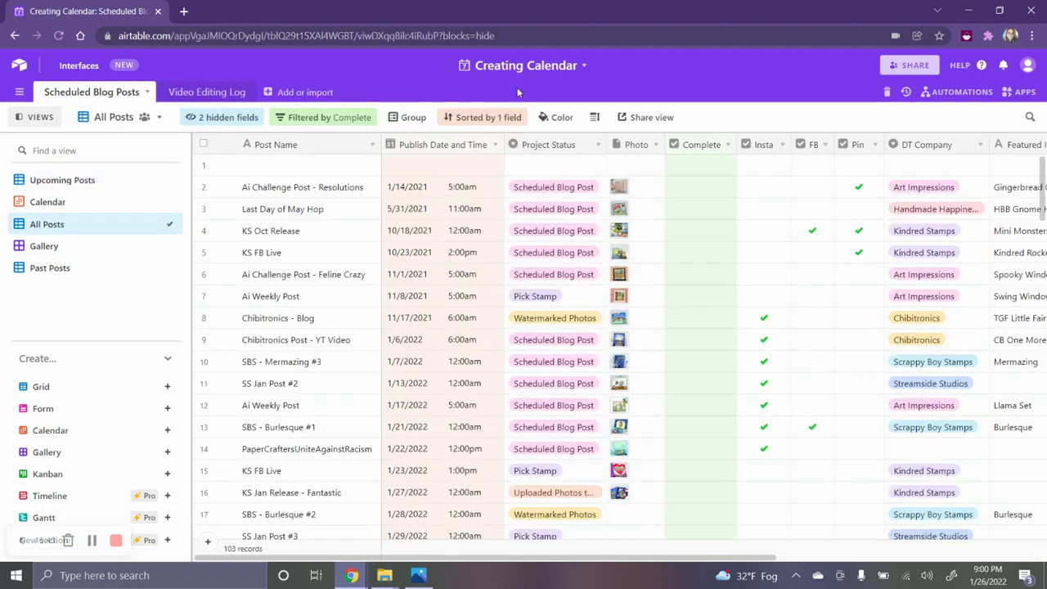
pyautogui.click(556, 117)
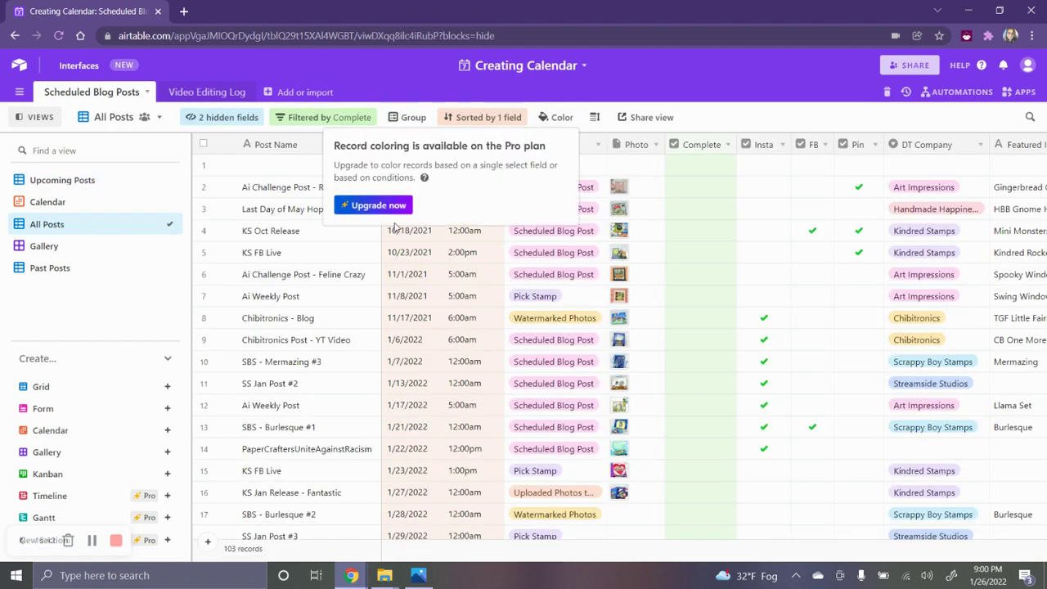
pyautogui.click(622, 78)
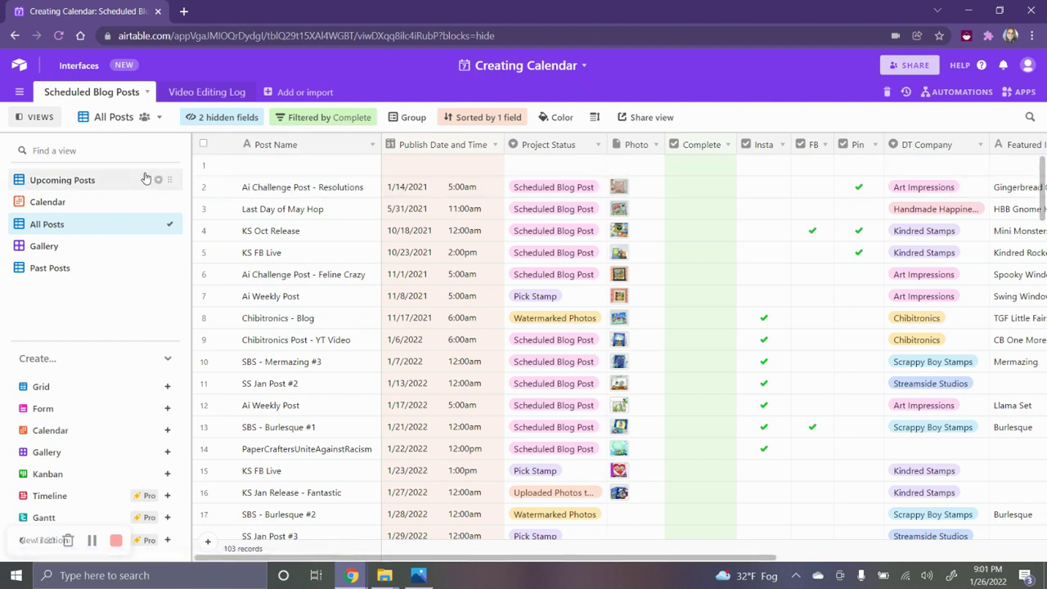
pyautogui.click(106, 181)
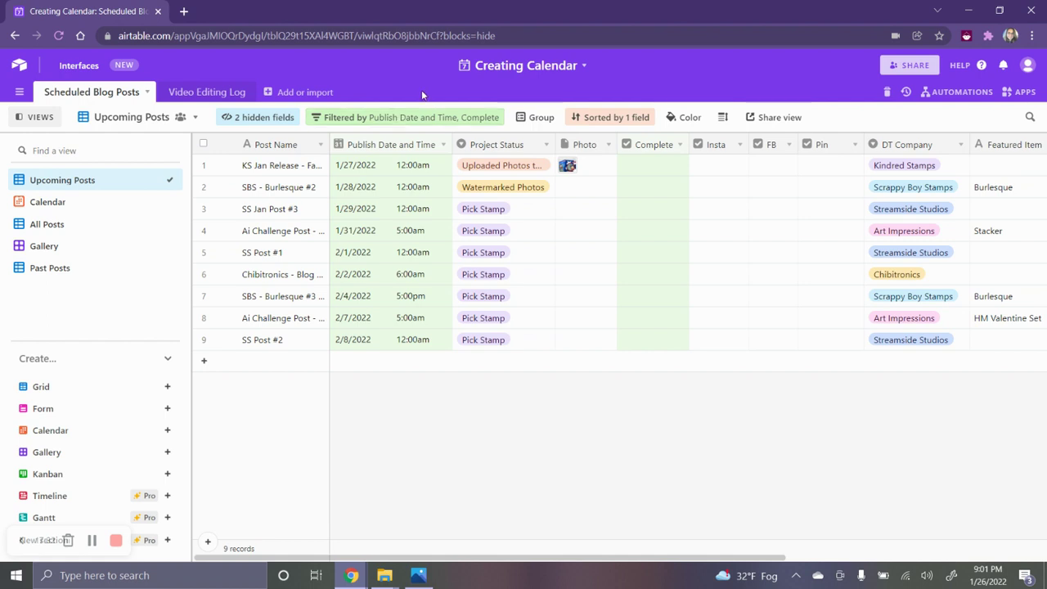
# - Open the Video Editing Log table and view the Status options of the Card Hoppin - Jan Video record
pyautogui.click(206, 93)
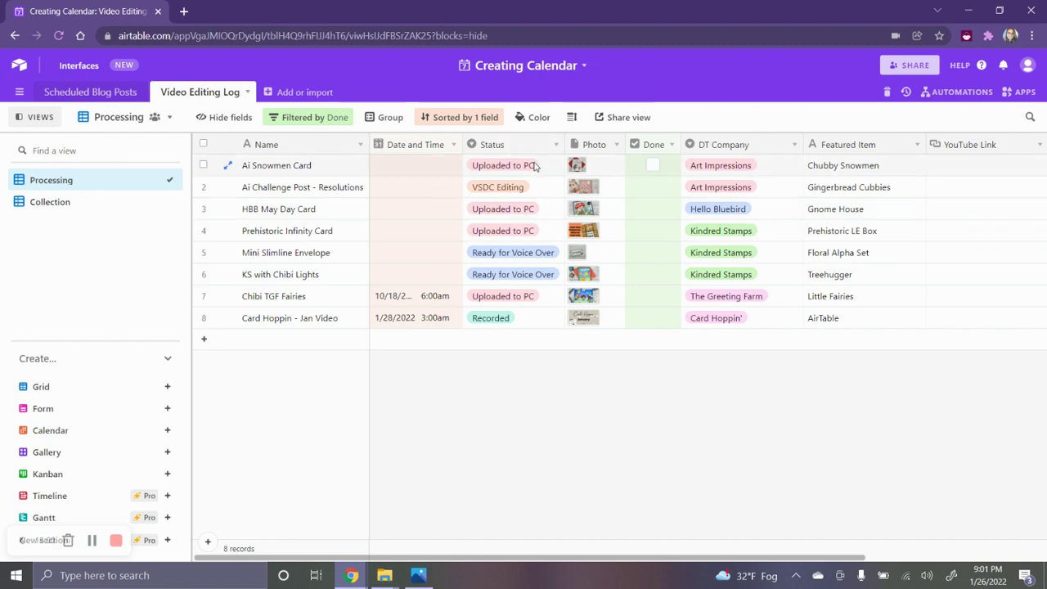
pyautogui.click(533, 327)
pyautogui.click(533, 326)
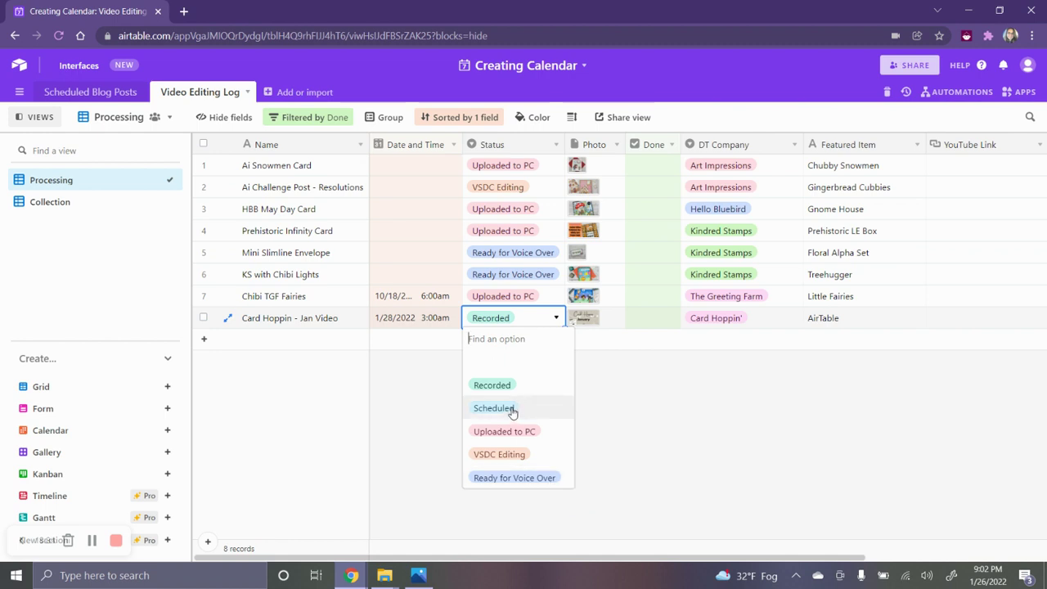
pyautogui.click(627, 353)
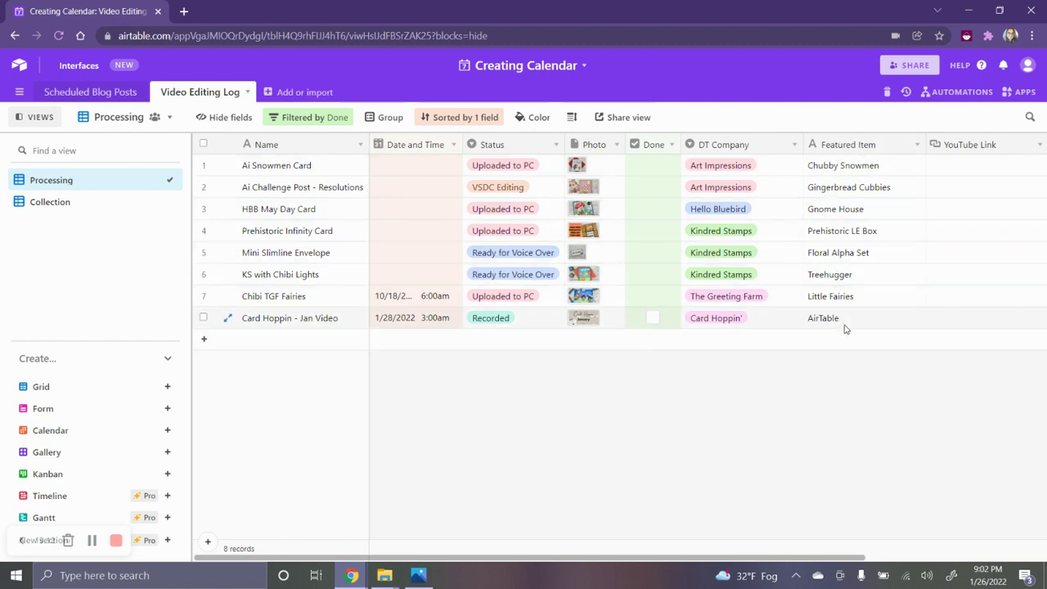
# - Add a new record named Card Hoppin - Jan to the Video Editing Log
pyautogui.click(309, 337)
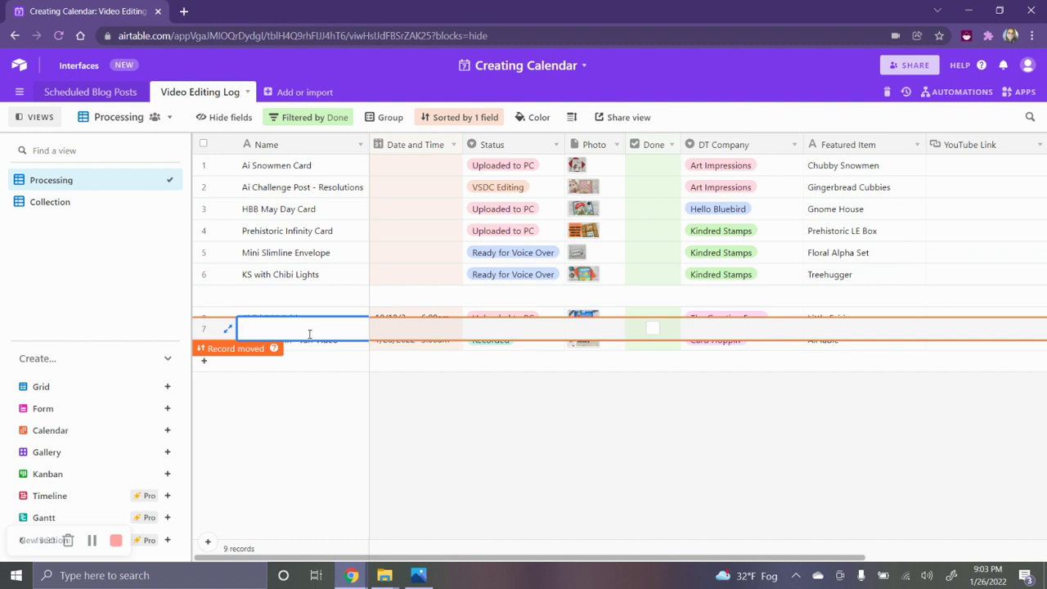
pyautogui.write('O')
pyautogui.press('BackSpace')
pyautogui.write('Card Hoppin - ')
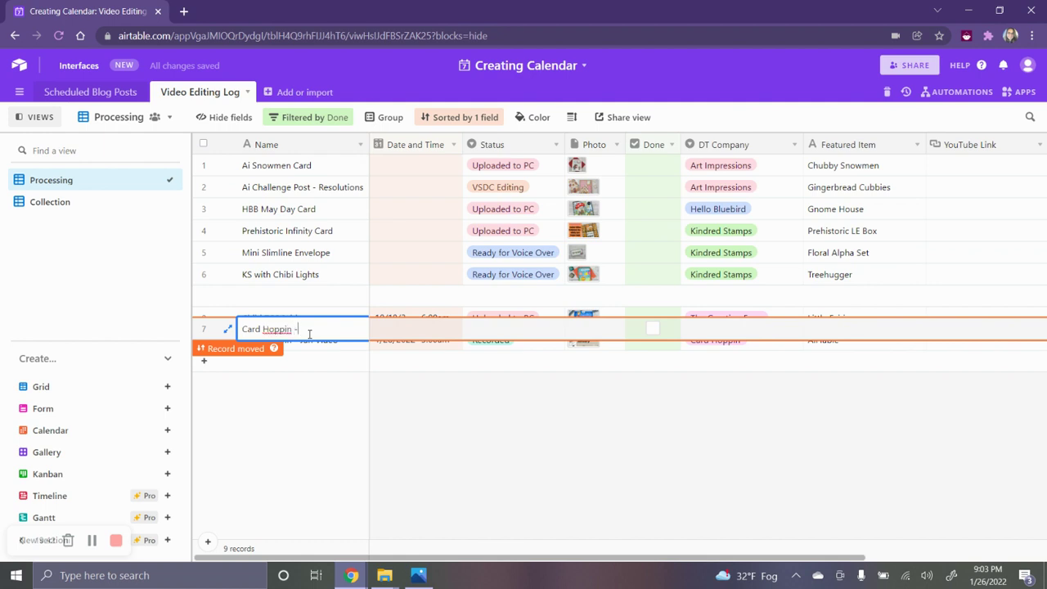
pyautogui.write('Jan')
# - Set the Date and Time of the Card Hoppin - Jan record to 1/28/2022 at 3:00am
pyautogui.click(432, 329)
pyautogui.click(432, 330)
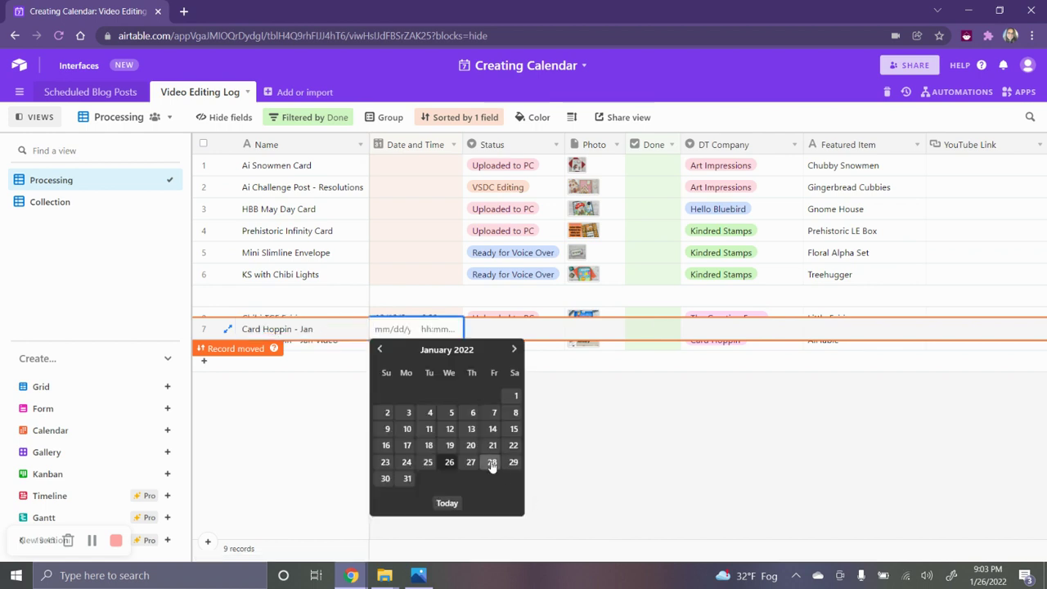
pyautogui.click(493, 463)
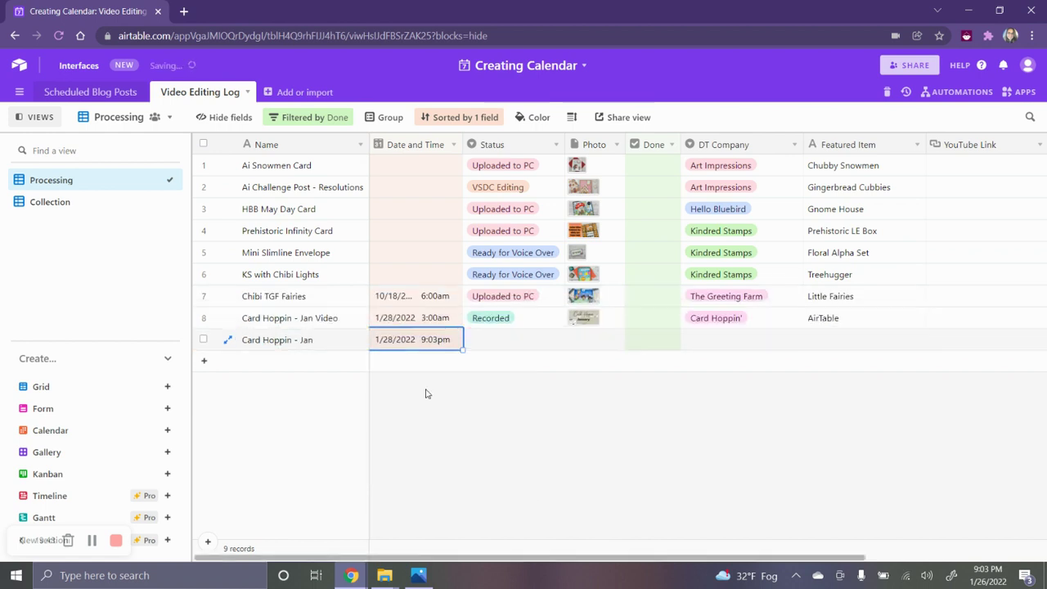
pyautogui.click(418, 343)
pyautogui.scroll(-3, 453, 390)
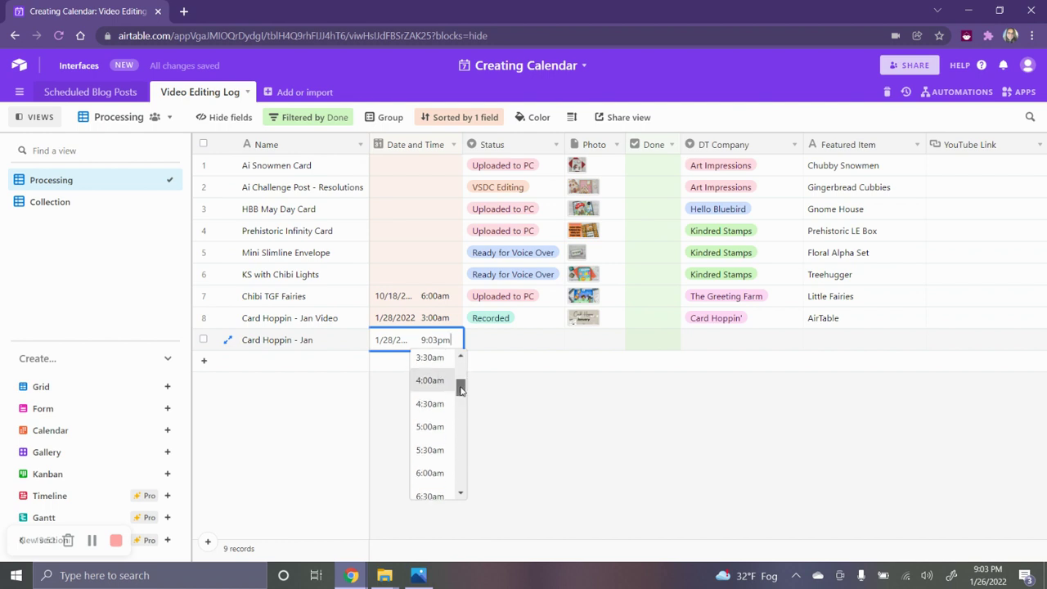
pyautogui.moveTo(461, 391); pyautogui.dragTo(461, 384)
pyautogui.click(441, 386)
# - Set the Status of the Card Hoppin - Jan record to Recorded
pyautogui.click(500, 344)
pyautogui.click(501, 345)
pyautogui.click(501, 407)
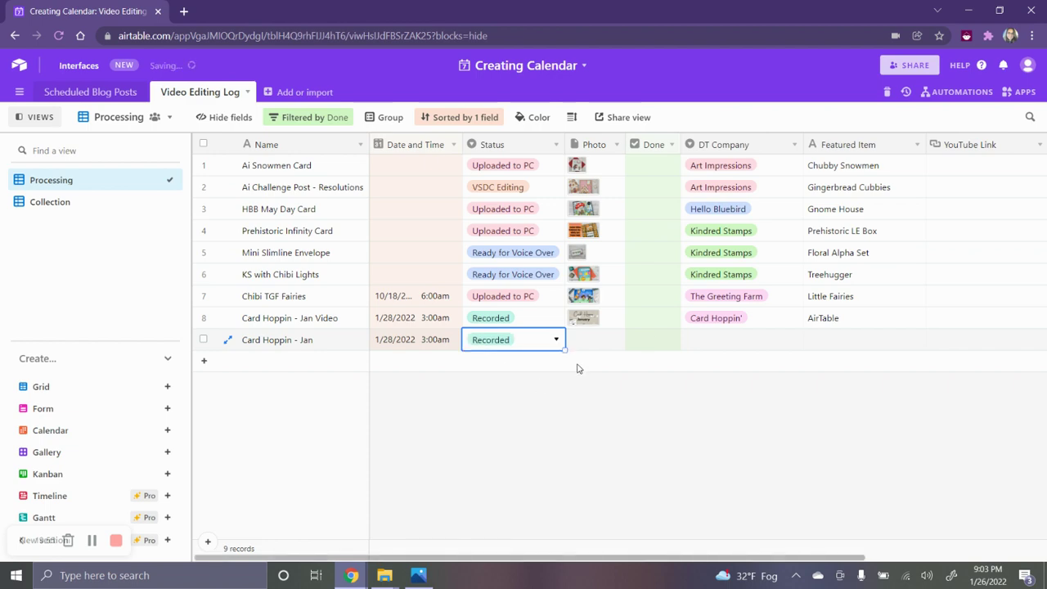
# - Start a file upload for the new record's Photo field and browse to the Blogger Photos folder in Dropbox
pyautogui.click(593, 342)
pyautogui.click(574, 340)
pyautogui.click(487, 276)
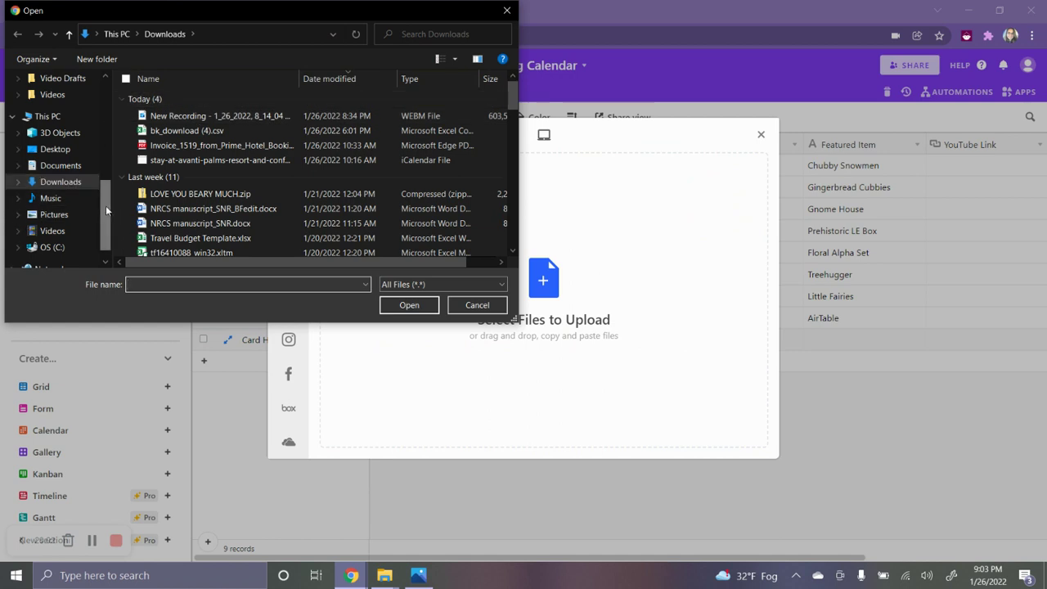
pyautogui.moveTo(105, 206); pyautogui.dragTo(105, 196)
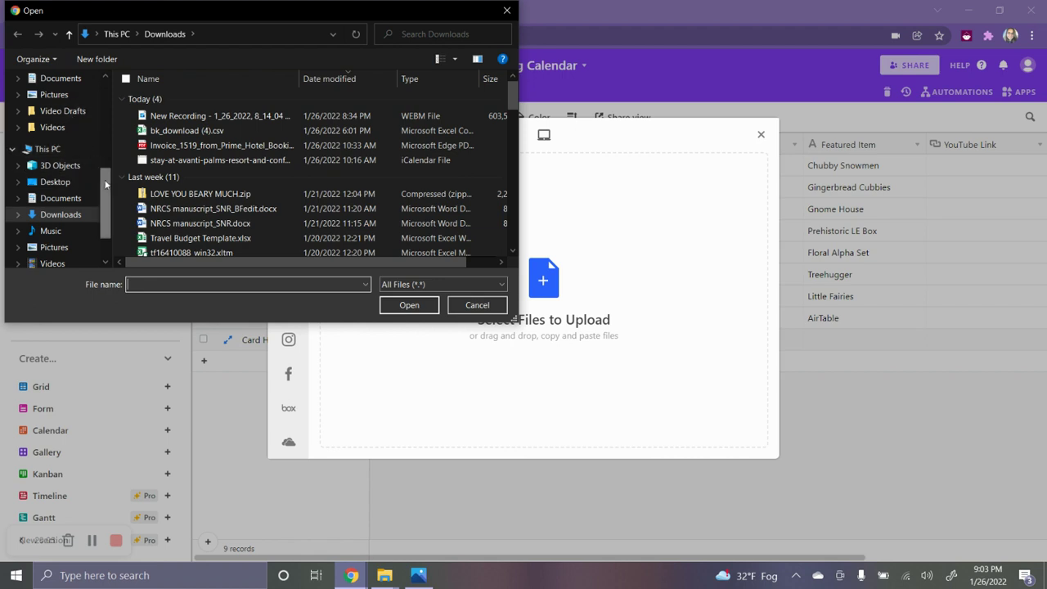
pyautogui.scroll(-1, 111, 199)
pyautogui.scroll(3, 106, 207)
pyautogui.click(51, 116)
pyautogui.doubleClick(155, 125)
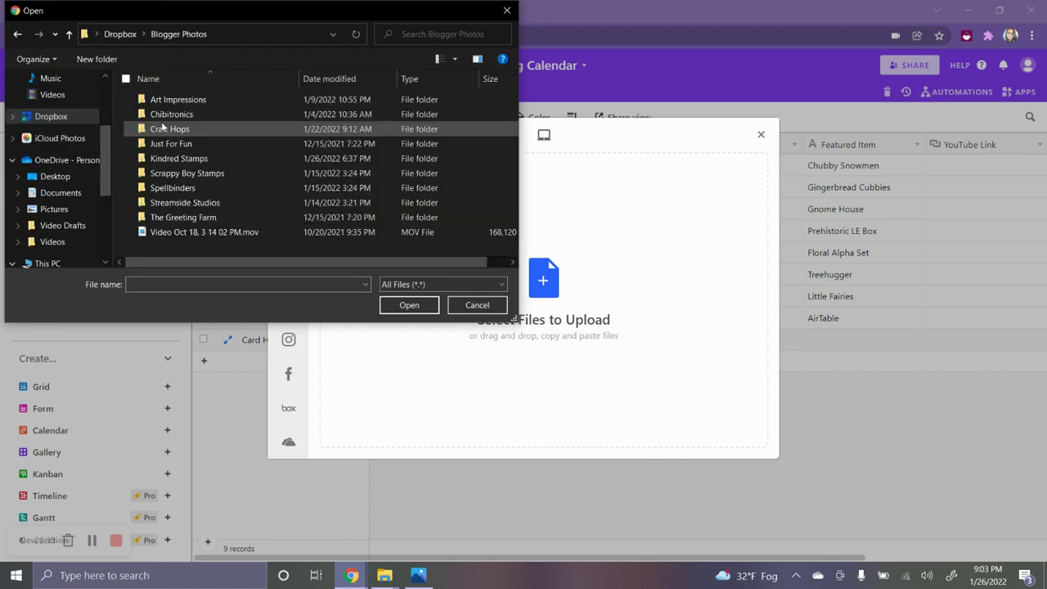
# - Select January2022.jpg from within the Craft Hops folder and upload it to the new record's Photo field
pyautogui.doubleClick(176, 131)
pyautogui.doubleClick(159, 115)
pyautogui.click(179, 143)
pyautogui.click(414, 305)
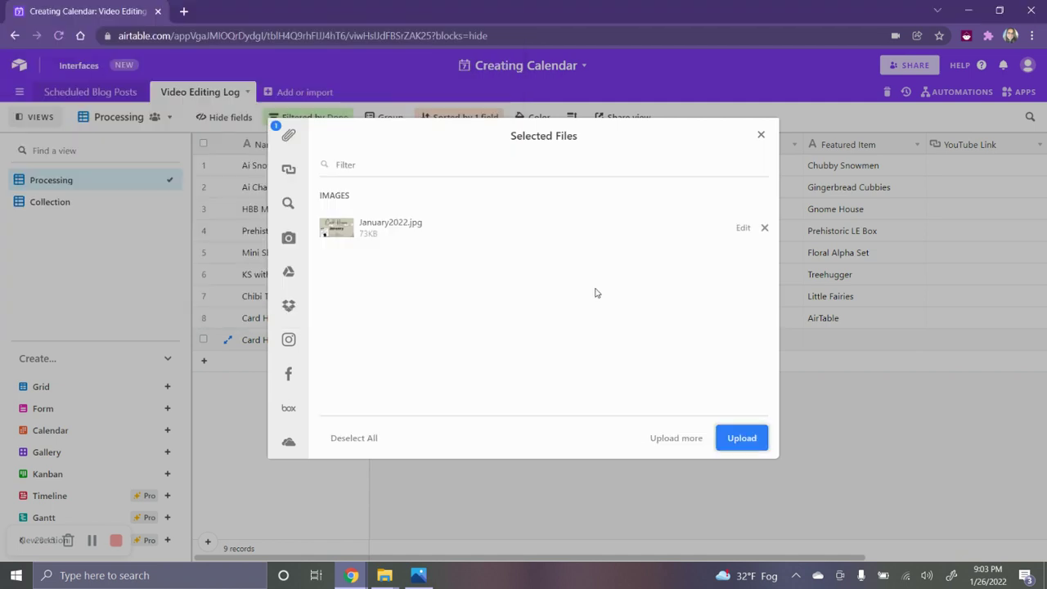
pyautogui.click(733, 439)
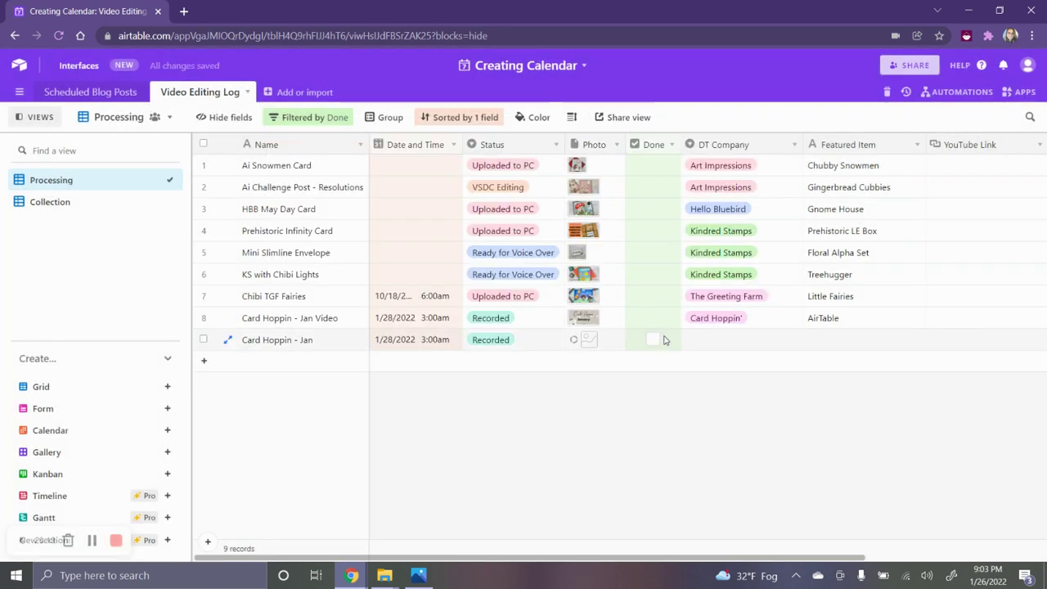
# - Set the new record's DT Company to Card Hoppin' and its Featured Item to AirTable
pyautogui.click(706, 340)
pyautogui.click(706, 340)
pyautogui.write('Ca')
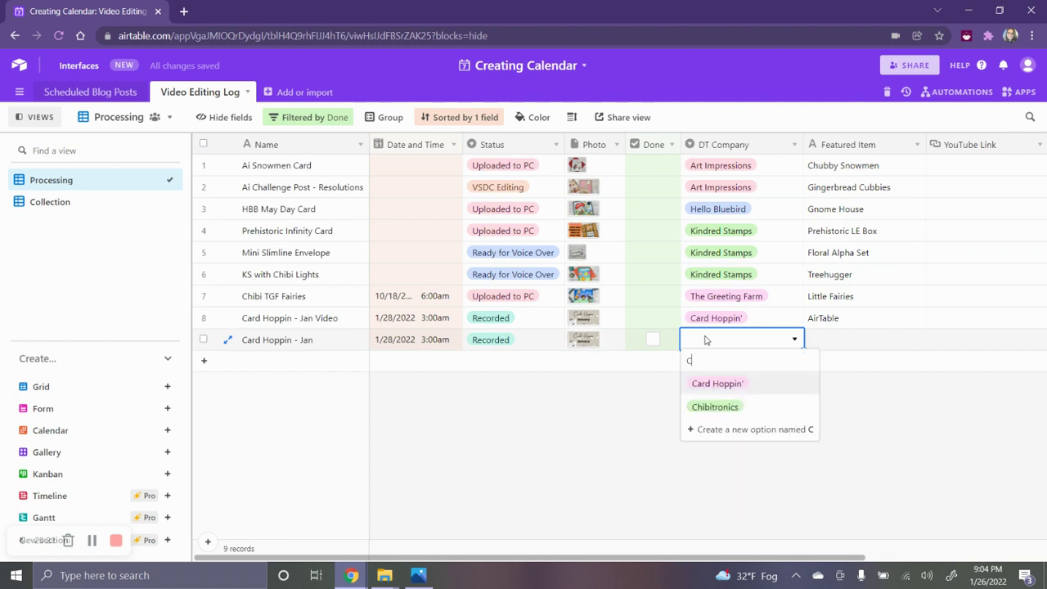
pyautogui.click(730, 385)
pyautogui.click(835, 346)
pyautogui.click(835, 347)
pyautogui.write('AirTable')
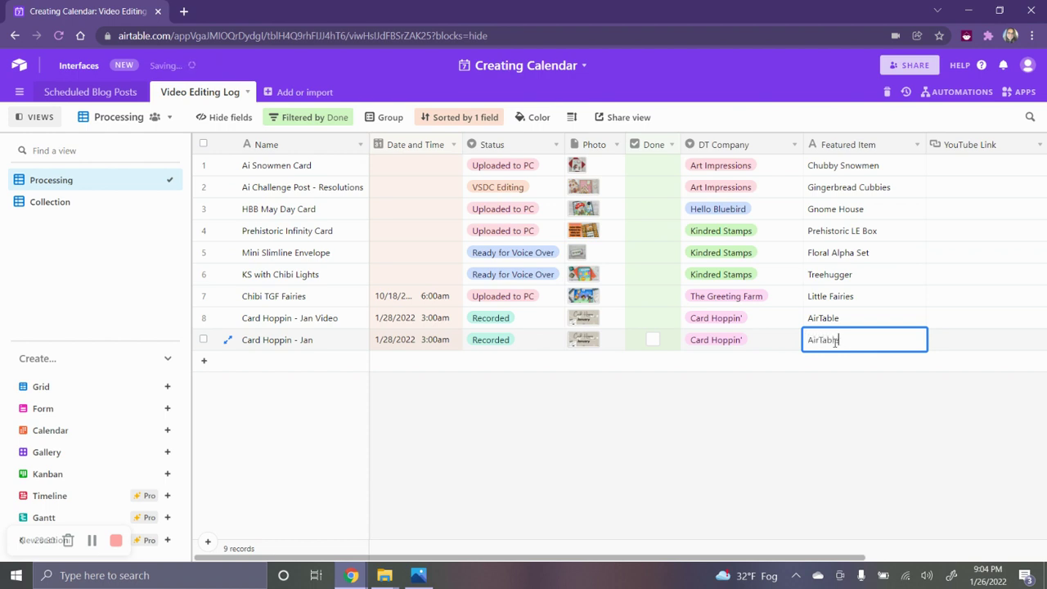
pyautogui.click(974, 348)
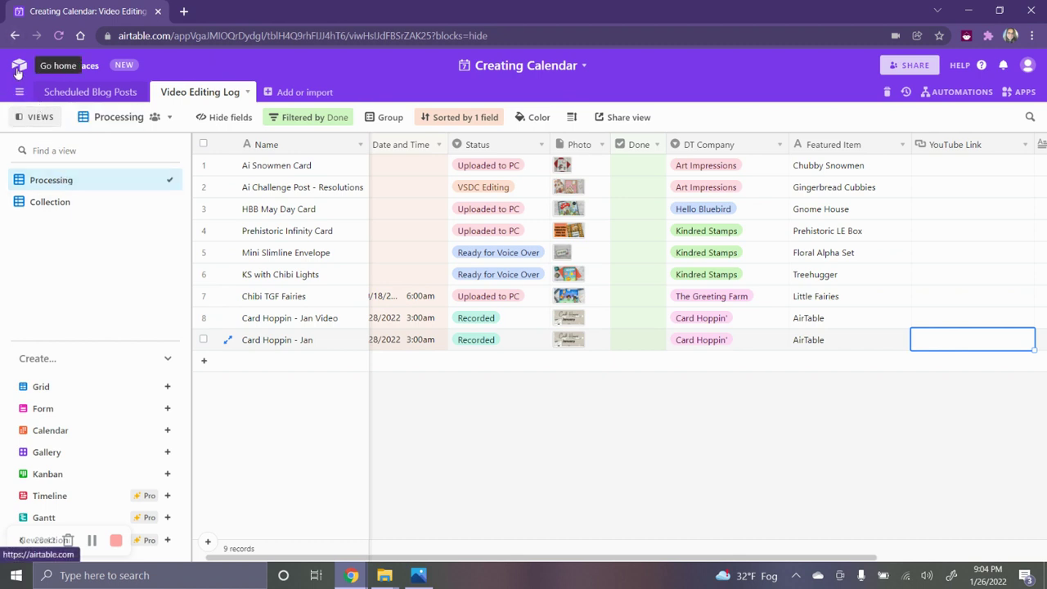
# - Leave the base, open the Content Calendar template and browse the sample records in its Content pipeline preview
pyautogui.click(18, 71)
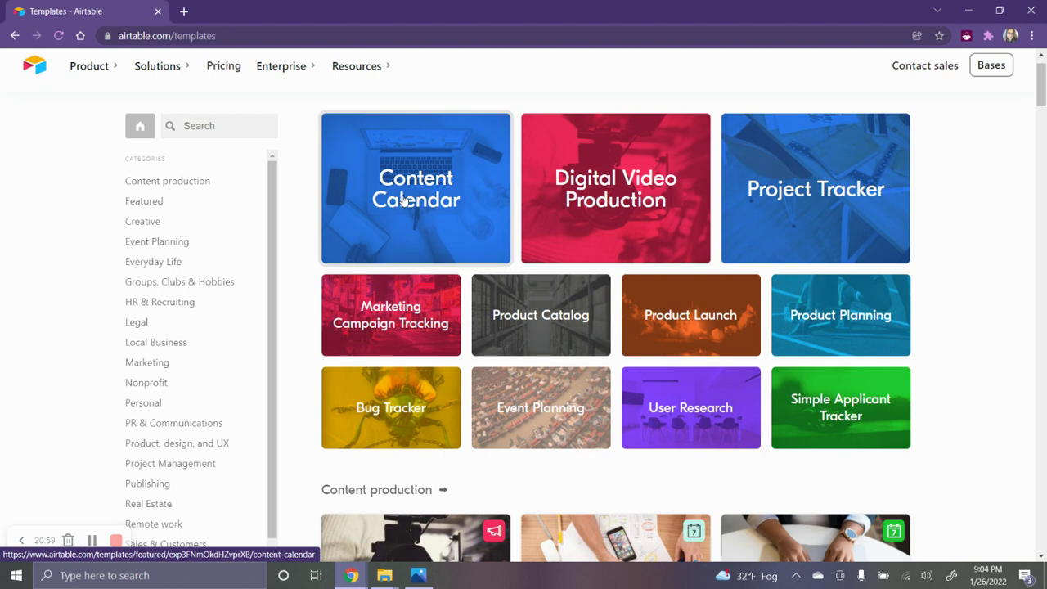
pyautogui.click(403, 201)
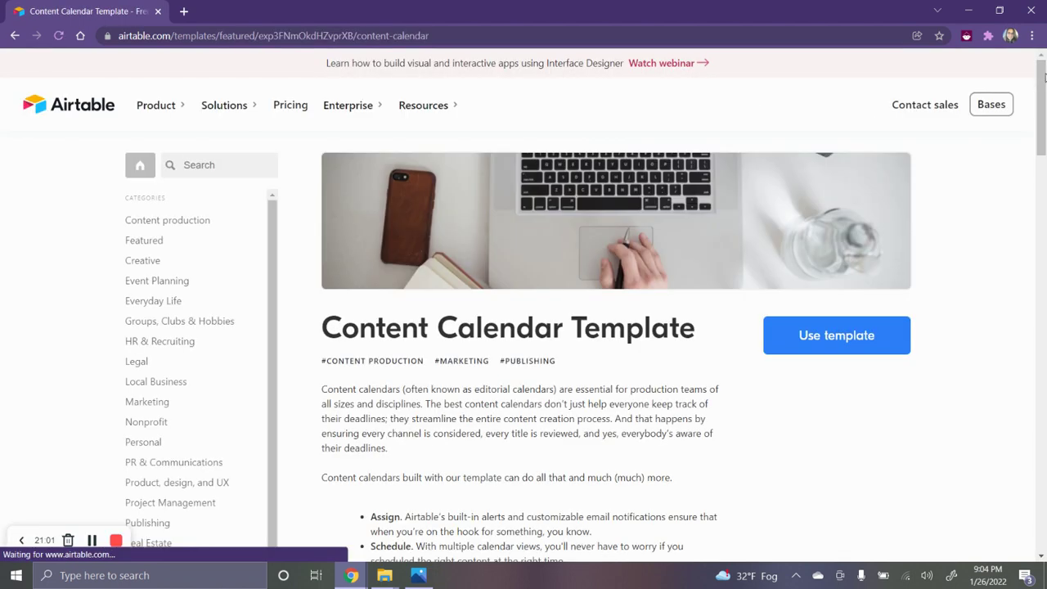
pyautogui.moveTo(1044, 69); pyautogui.dragTo(1043, 412)
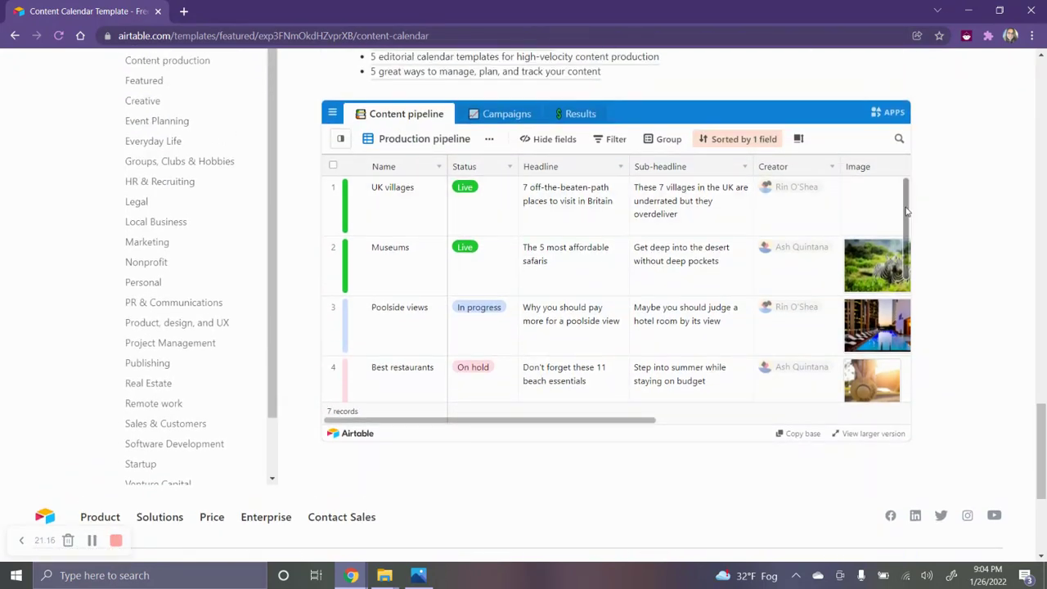
pyautogui.moveTo(907, 212); pyautogui.dragTo(912, 262)
pyautogui.moveTo(917, 314); pyautogui.dragTo(910, 417)
pyautogui.moveTo(913, 352); pyautogui.dragTo(911, 221)
# - View the template's Campaigns and Results tables, go back to Content pipeline, and leave the template for the Airtable home page
pyautogui.click(515, 114)
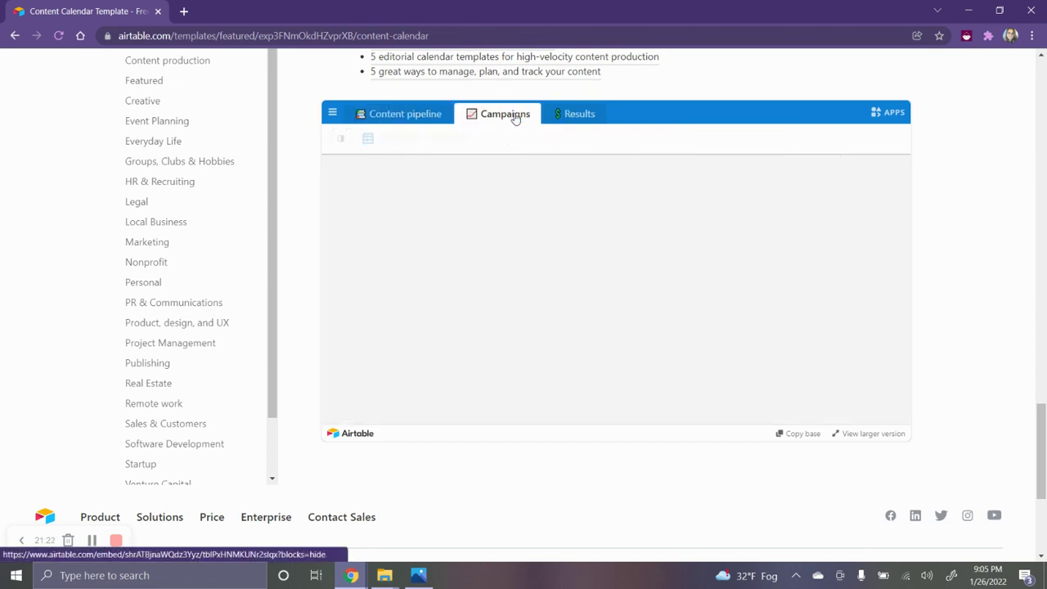
pyautogui.click(560, 115)
pyautogui.click(416, 114)
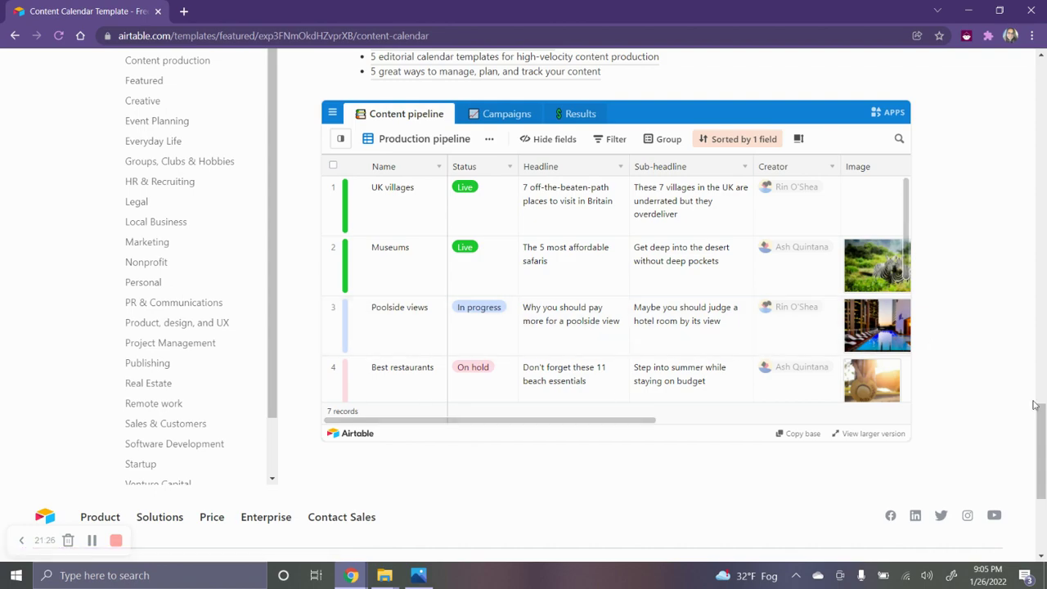
pyautogui.moveTo(1043, 480); pyautogui.dragTo(1043, 131)
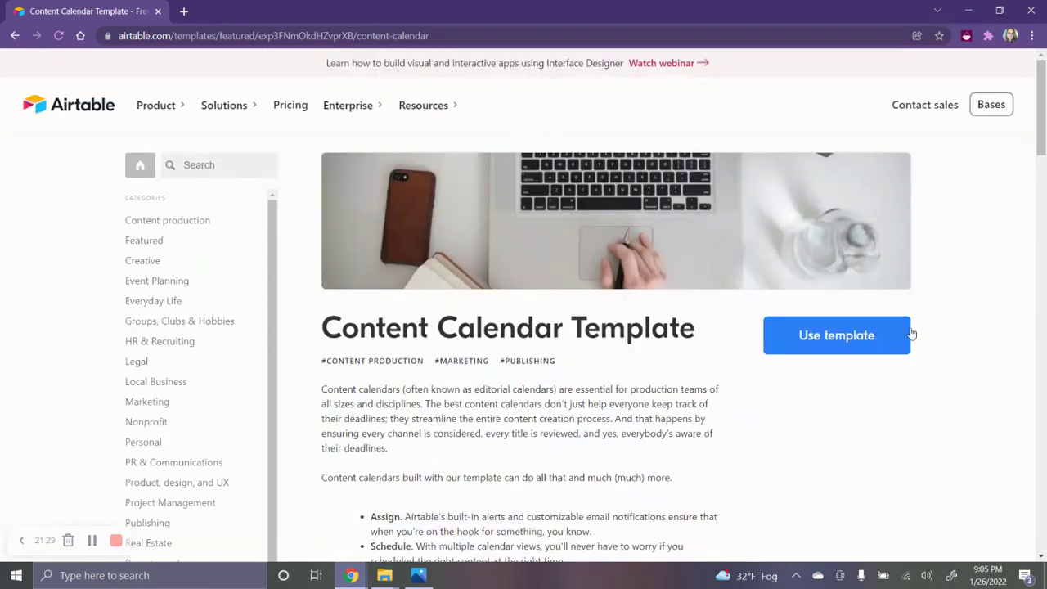
pyautogui.click(92, 109)
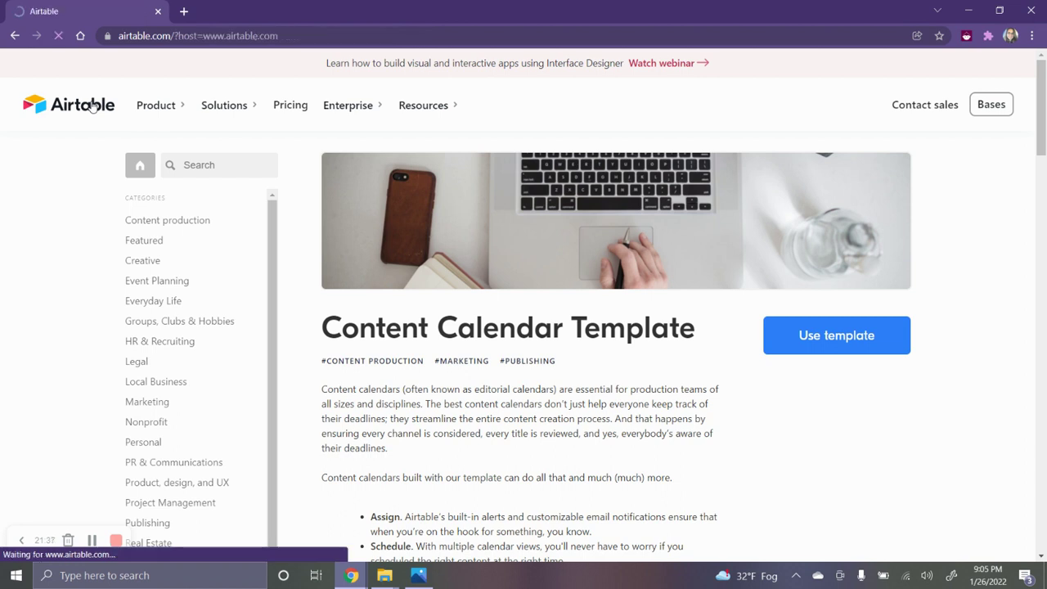